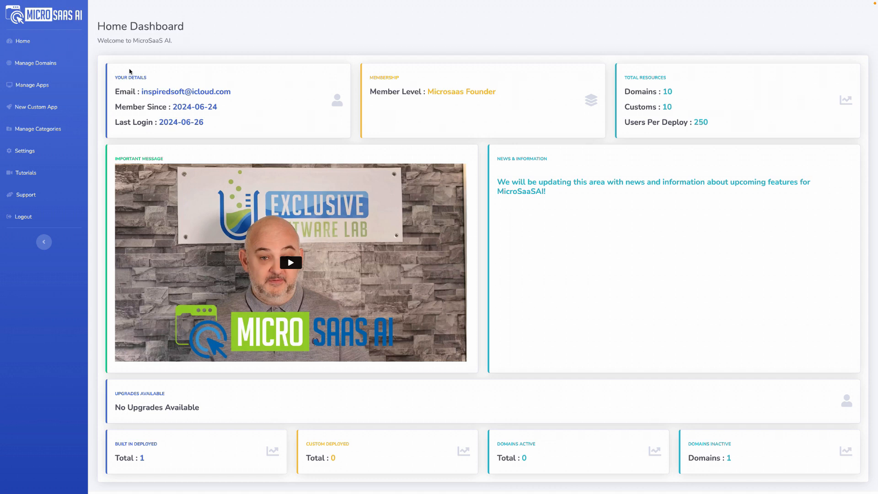
Add onlinesuccessmodel.live as a new domain and show the available actions for exclusivesoftwarelab.com.
{"action": "left_click", "coordinate": [44, 64]}
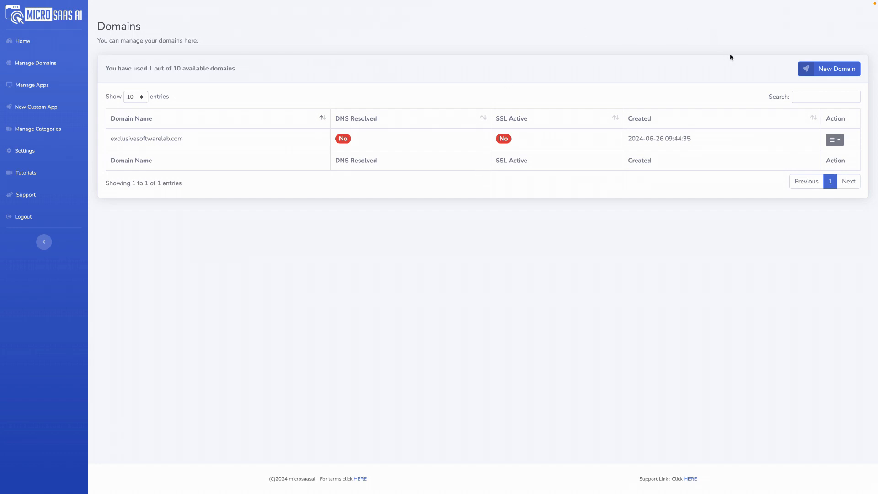
{"action": "left_click", "coordinate": [827, 69]}
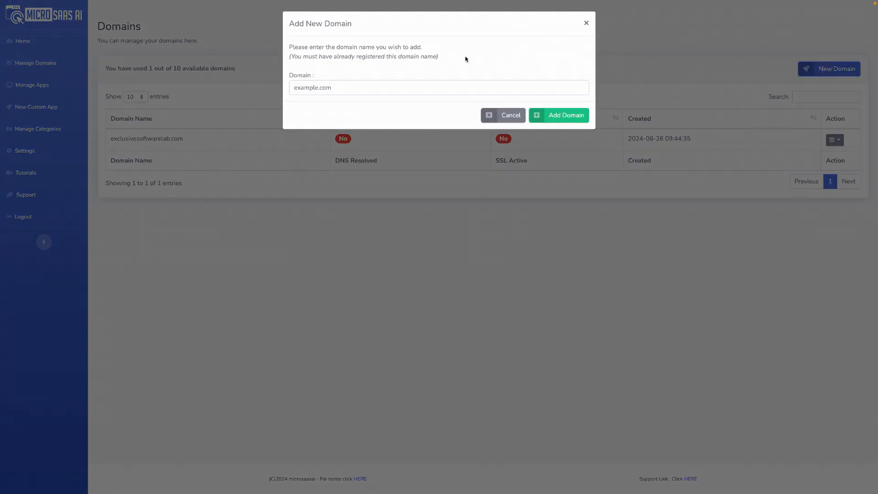
{"action": "left_click", "coordinate": [306, 84]}
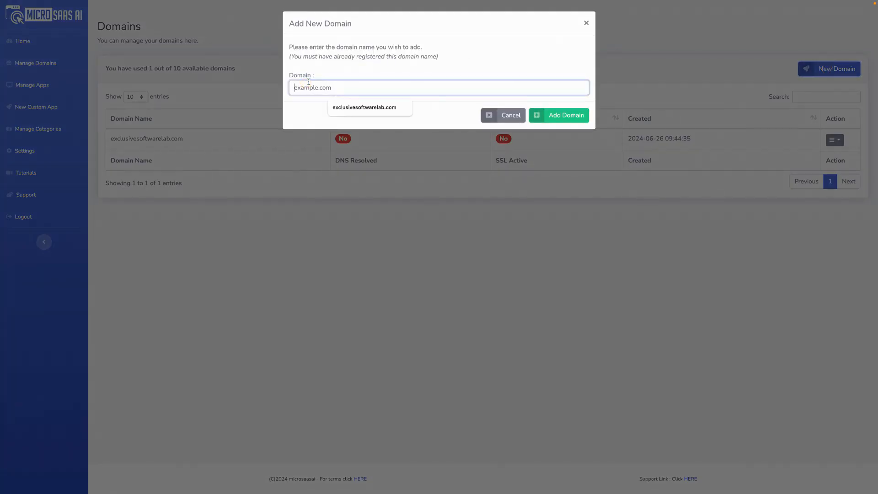
{"action": "type", "text": "onlinesuccessmodel.live"}
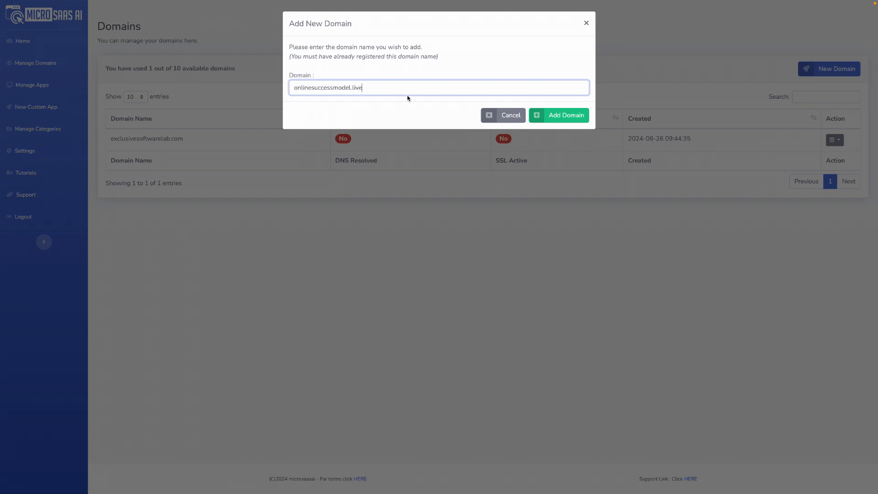
{"action": "left_click", "coordinate": [559, 115]}
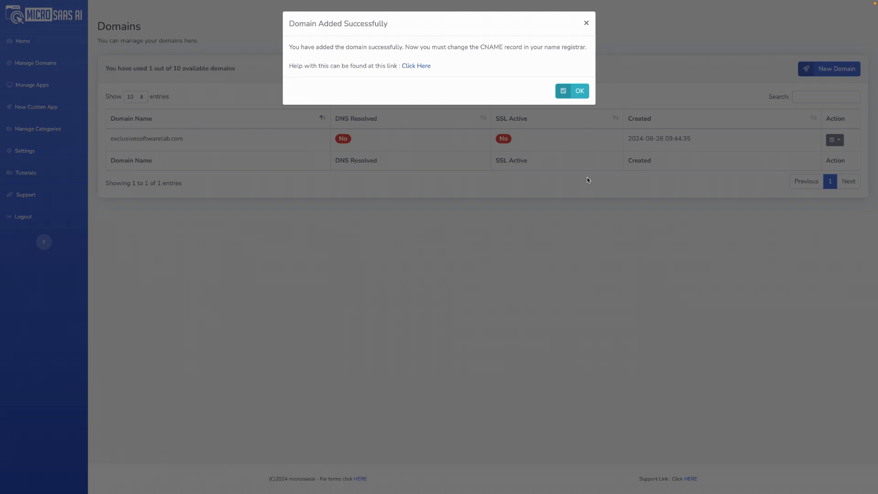
{"action": "left_click", "coordinate": [586, 24]}
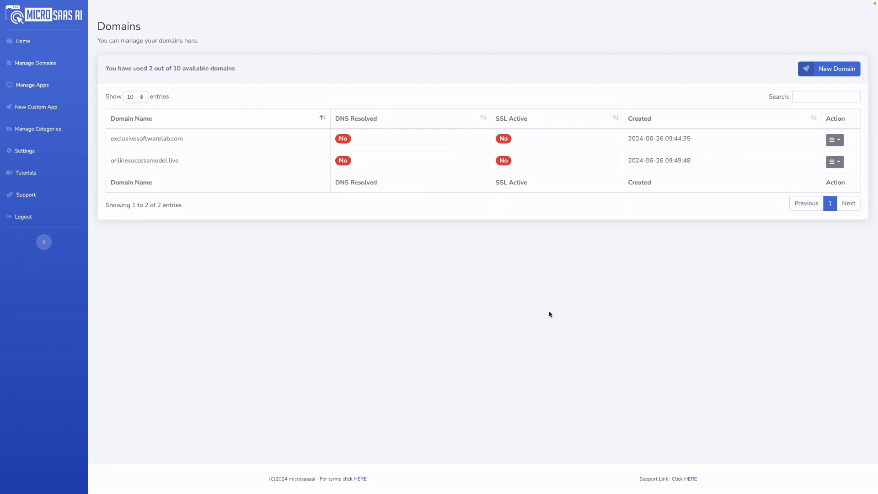
{"action": "left_click", "coordinate": [835, 140]}
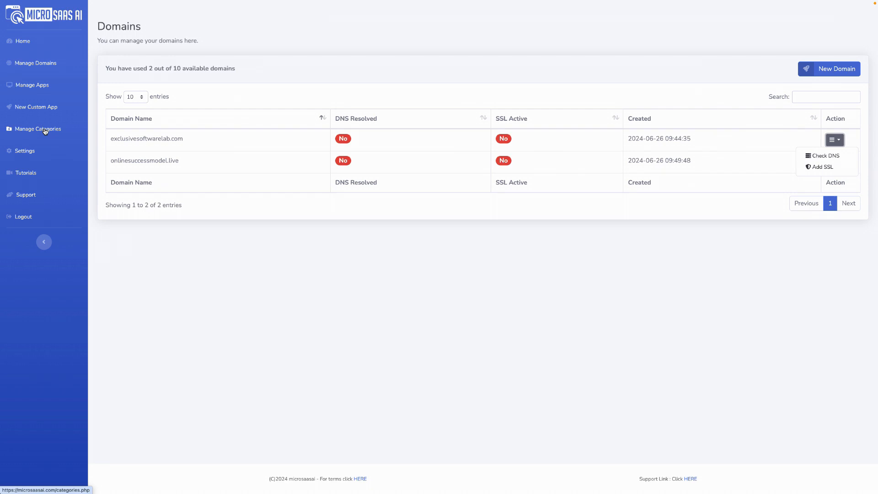
Start a deployment of the Image Generator app and choose premiumsaasapp.com as its domain.
{"action": "left_click", "coordinate": [37, 87]}
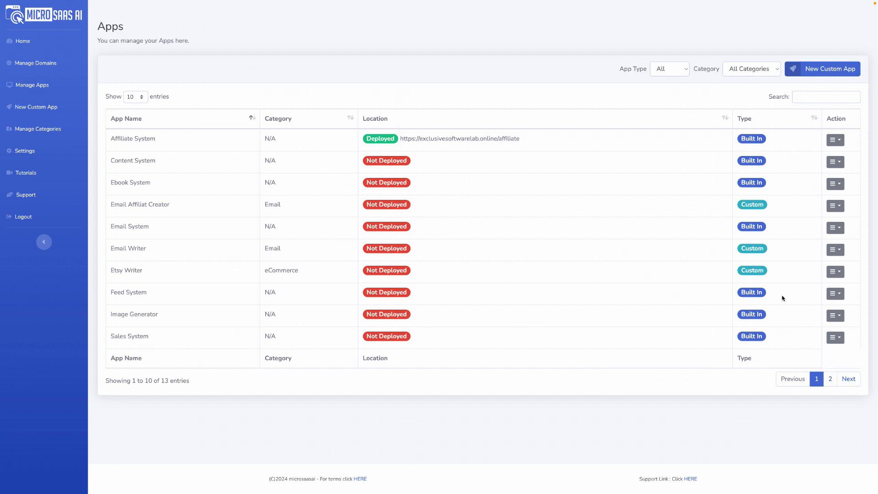
{"action": "left_click", "coordinate": [840, 316]}
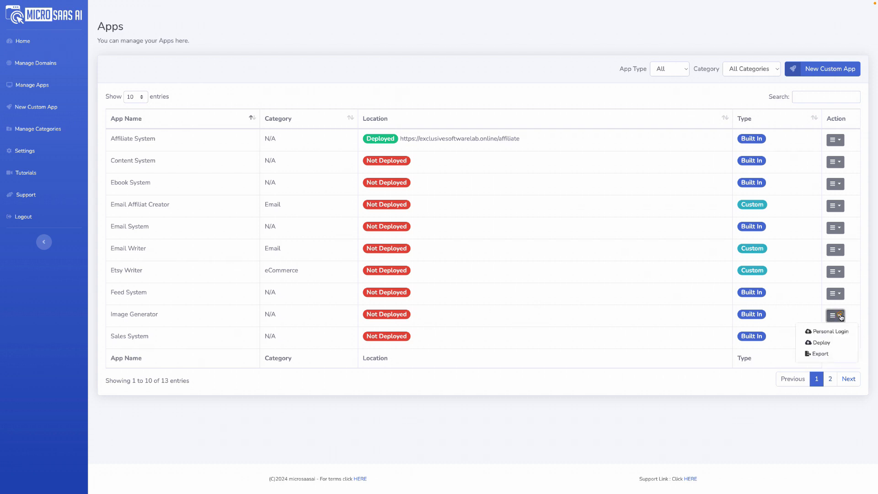
{"action": "left_click", "coordinate": [821, 343]}
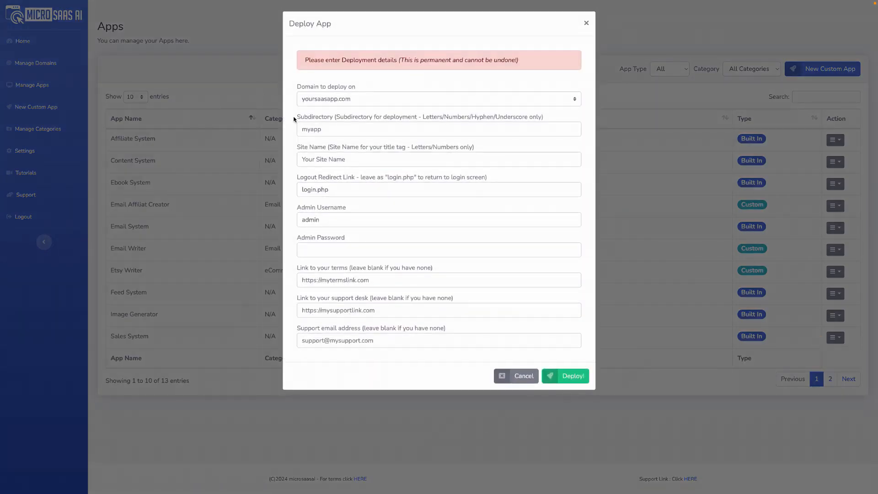
{"action": "left_click", "coordinate": [362, 99]}
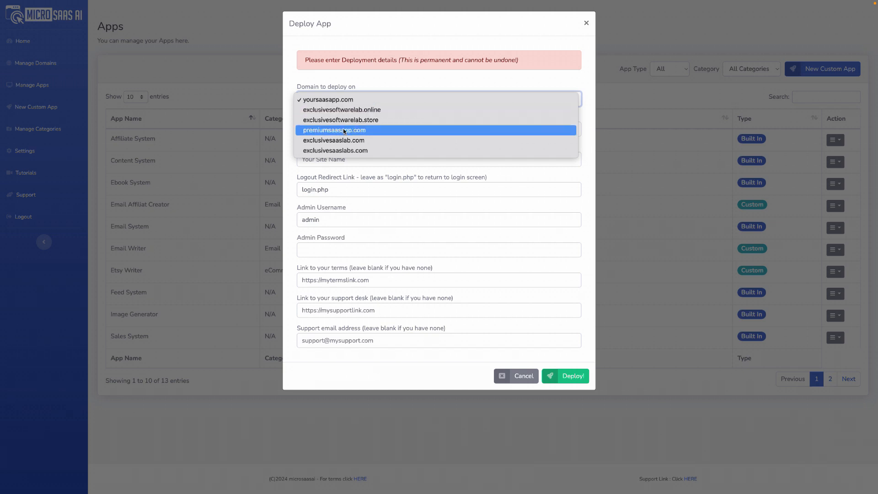
{"action": "left_click", "coordinate": [351, 132]}
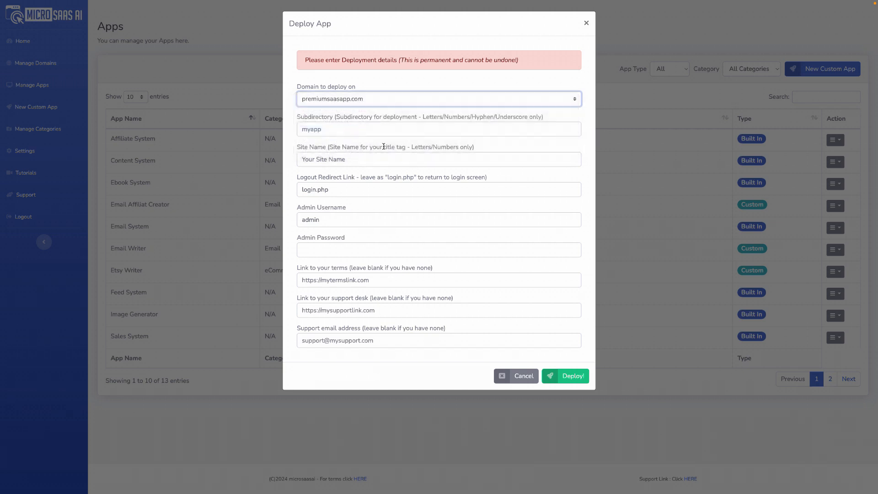
Set the deployment subdirectory to imagebuilder and the site name to Image Builder.
{"action": "left_click", "coordinate": [335, 130]}
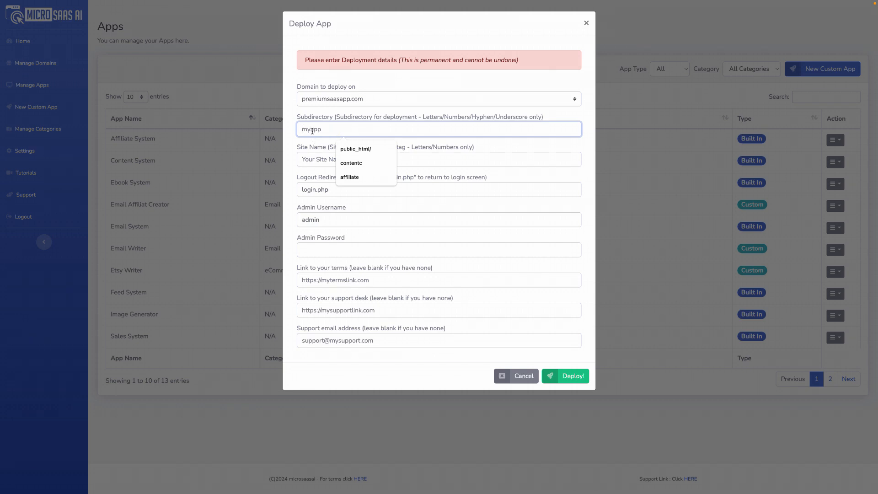
{"action": "type", "text": "image"}
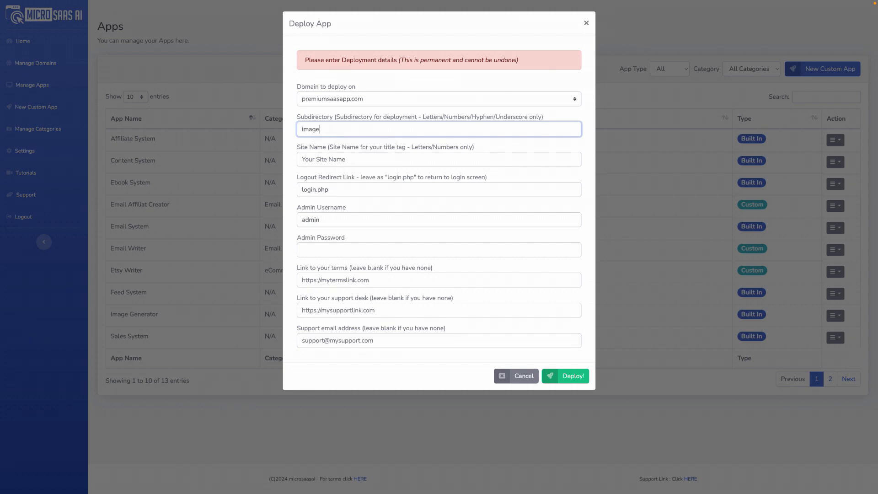
{"action": "type", "text": "builder"}
{"action": "left_click", "coordinate": [319, 159]}
{"action": "type", "text": "Image Builder"}
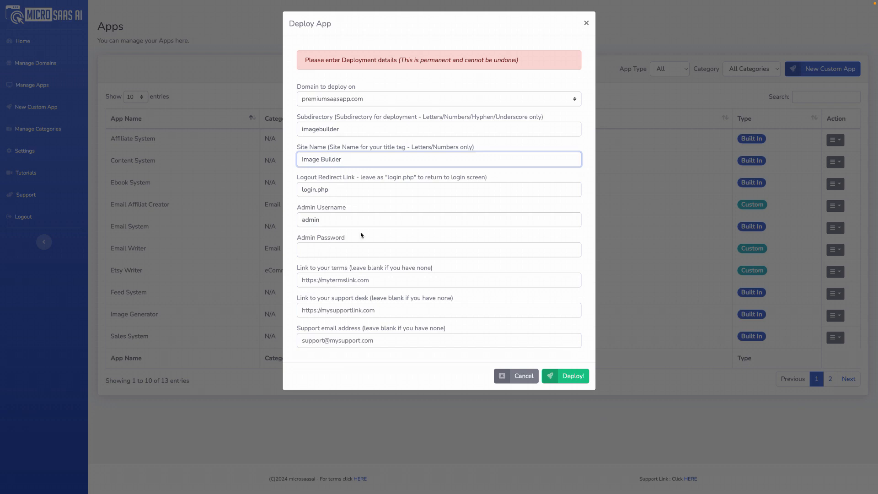
{"action": "mouse_move", "coordinate": [773, 2]}
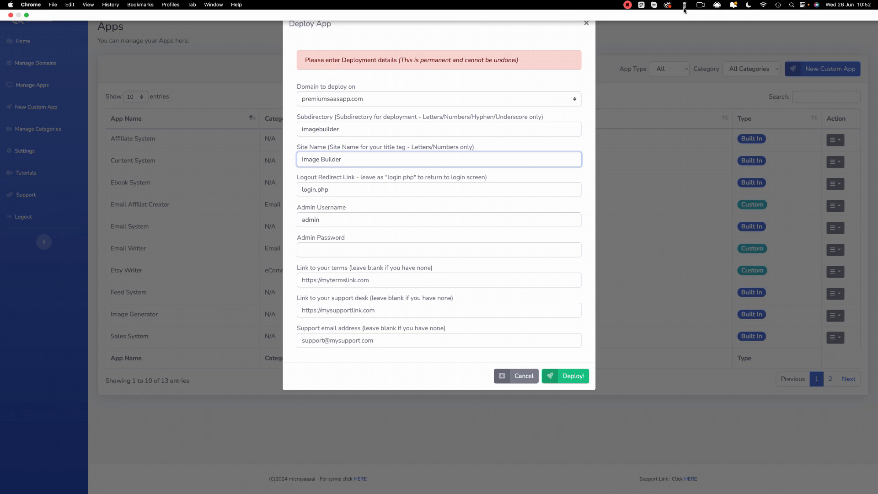
{"action": "left_click", "coordinate": [627, 4]}
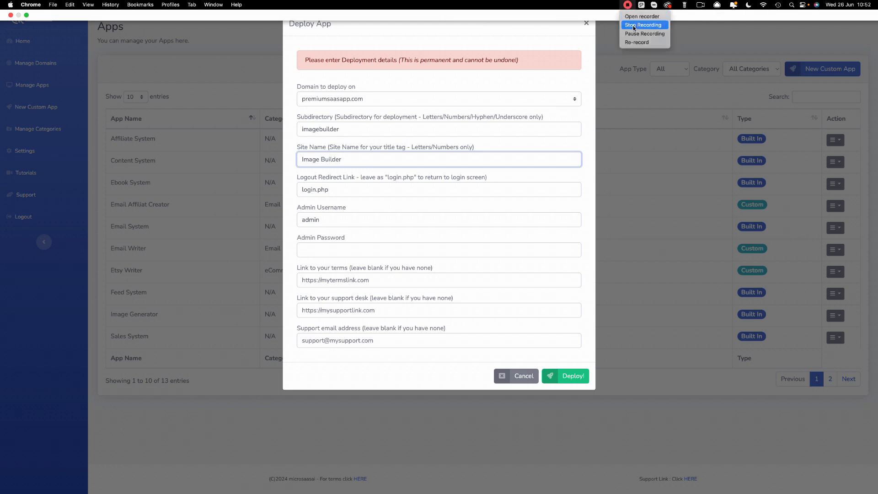
{"action": "left_click", "coordinate": [634, 34]}
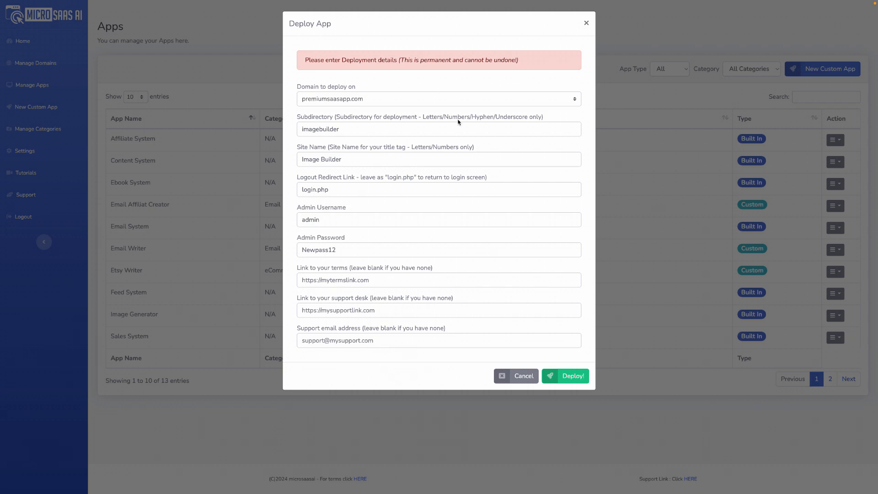
Deploy the configured app and open its admin login page.
{"action": "left_click", "coordinate": [571, 376]}
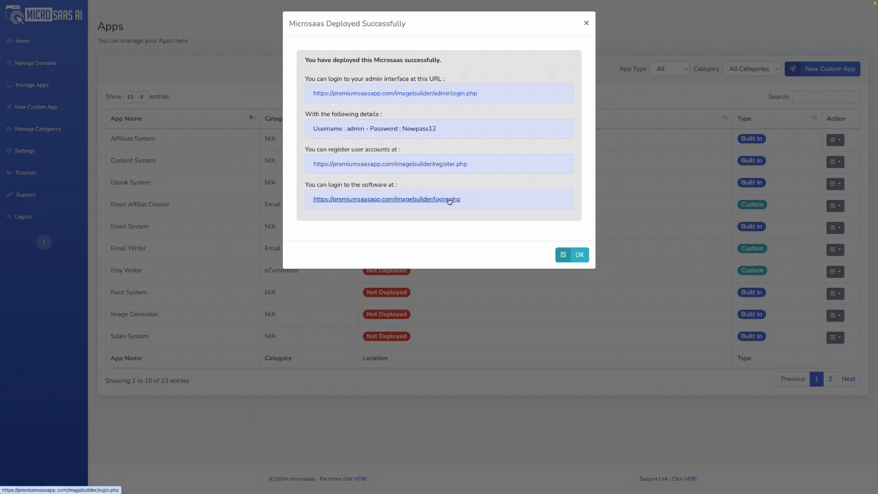
{"action": "left_click", "coordinate": [448, 93]}
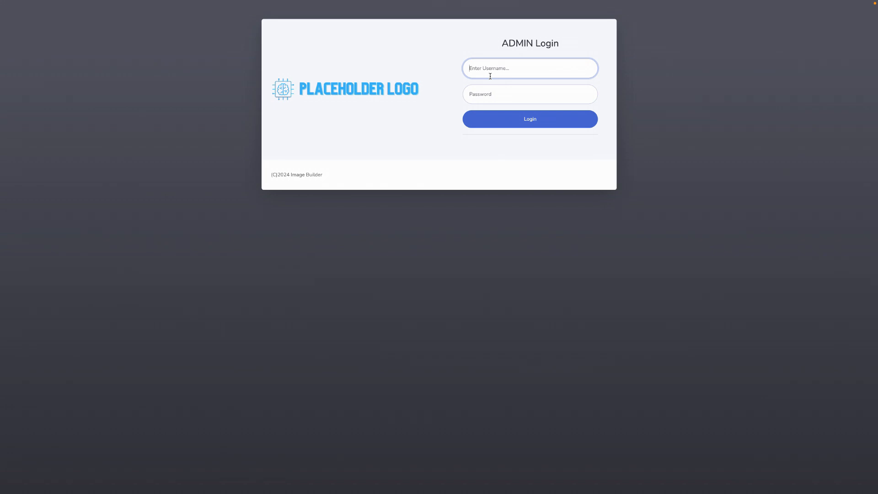
Log in to the Image Builder admin area with username admin and the admin password, declining to save the password.
{"action": "type", "text": "admin"}
{"action": "left_click", "coordinate": [474, 94]}
{"action": "type", "text": "12345678"}
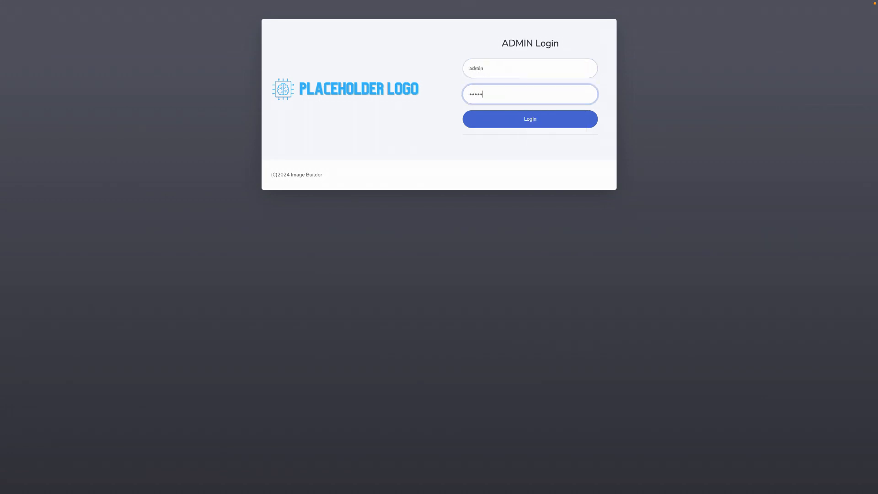
{"action": "left_click", "coordinate": [525, 122]}
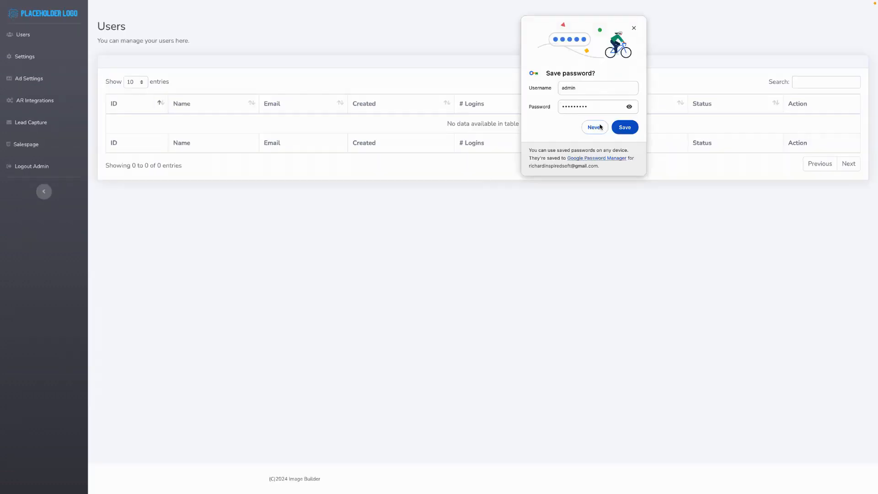
{"action": "left_click", "coordinate": [591, 127]}
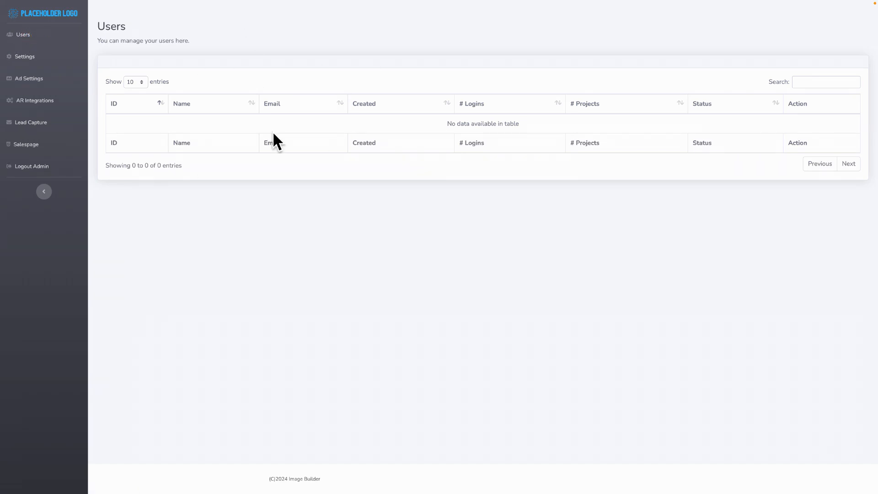
Open the Image Builder settings and review the terms link and W+ security key fields.
{"action": "left_click", "coordinate": [25, 57]}
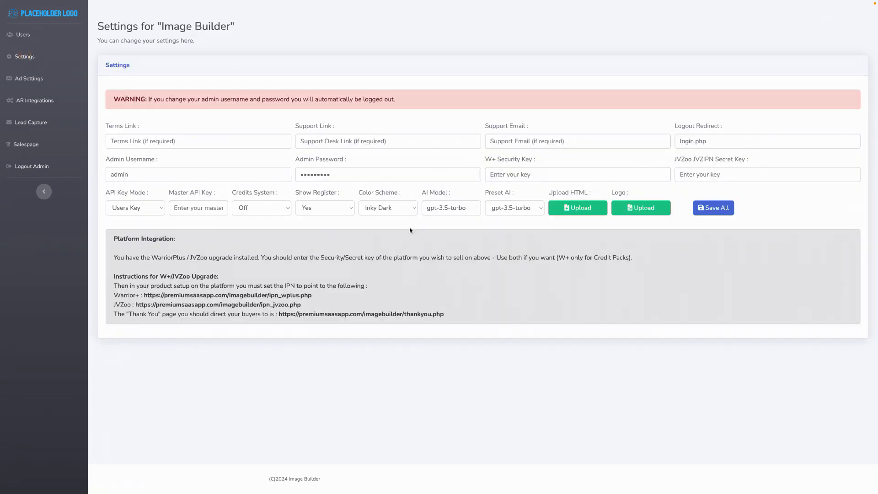
{"action": "triple_click", "coordinate": [139, 127]}
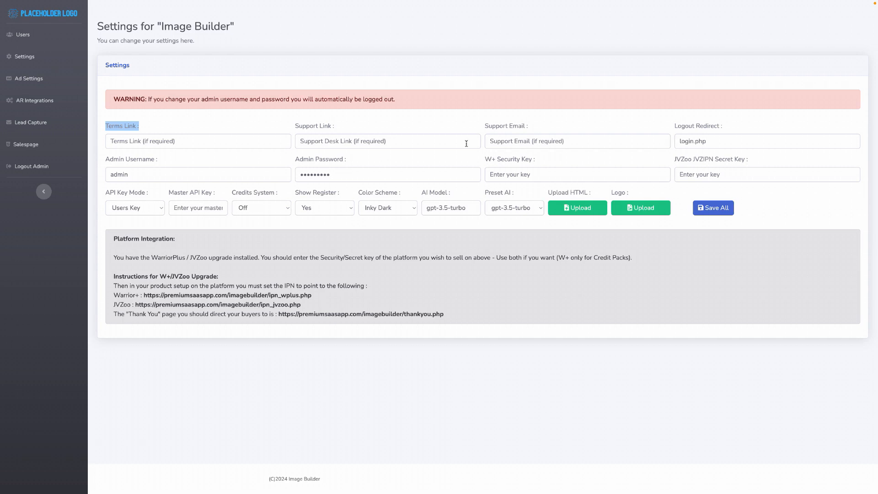
{"action": "left_click_drag", "start_coordinate": [480, 157], "coordinate": [547, 159]}
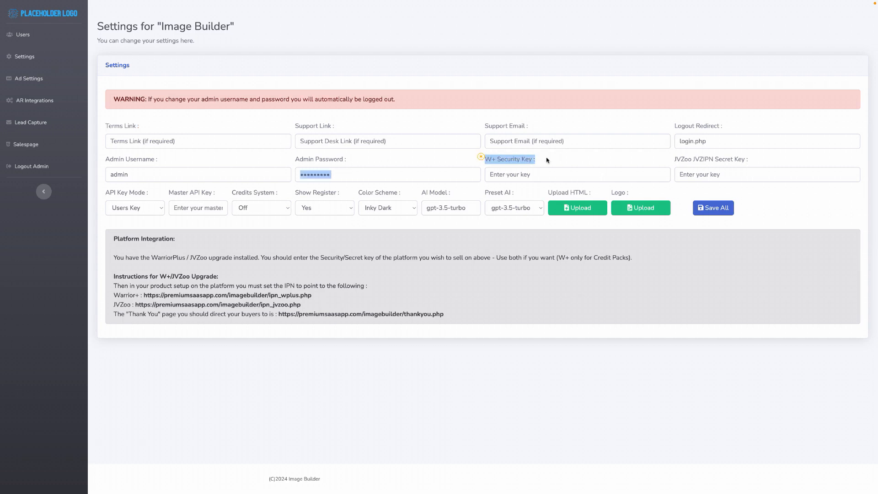
{"action": "left_click", "coordinate": [547, 160]}
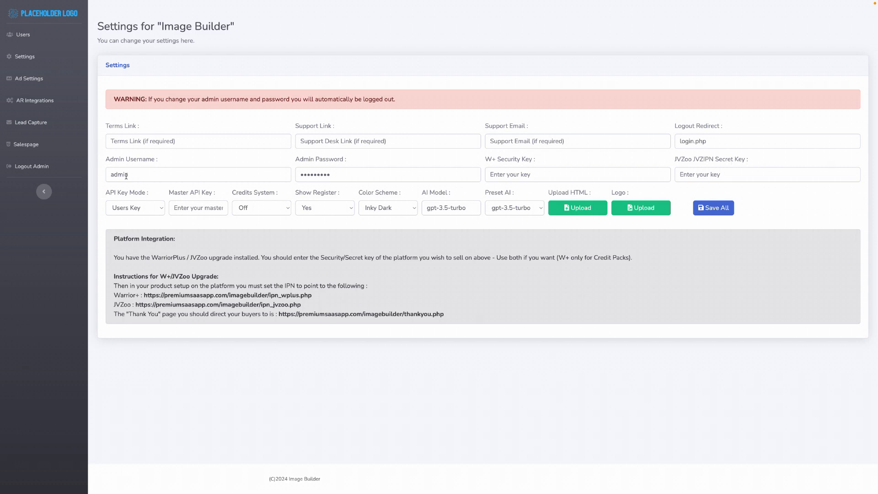
Try the My Key option for the API key mode and set it back to Users Key.
{"action": "triple_click", "coordinate": [148, 195]}
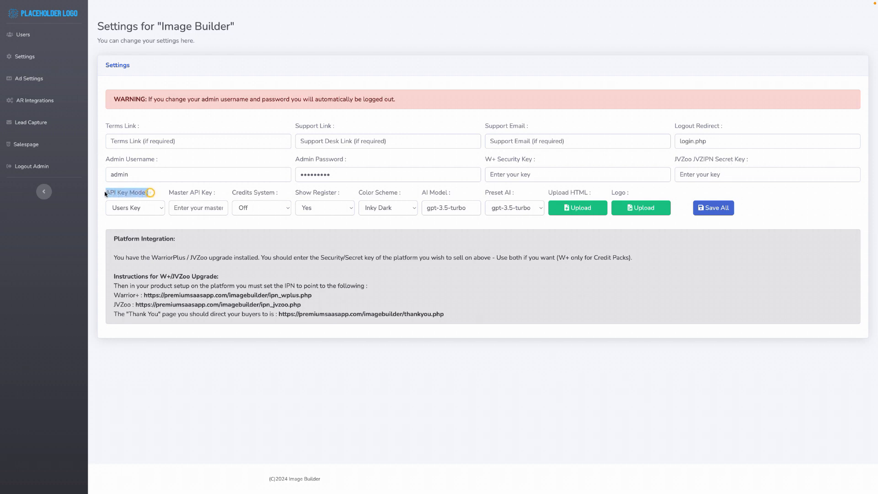
{"action": "left_click", "coordinate": [157, 212]}
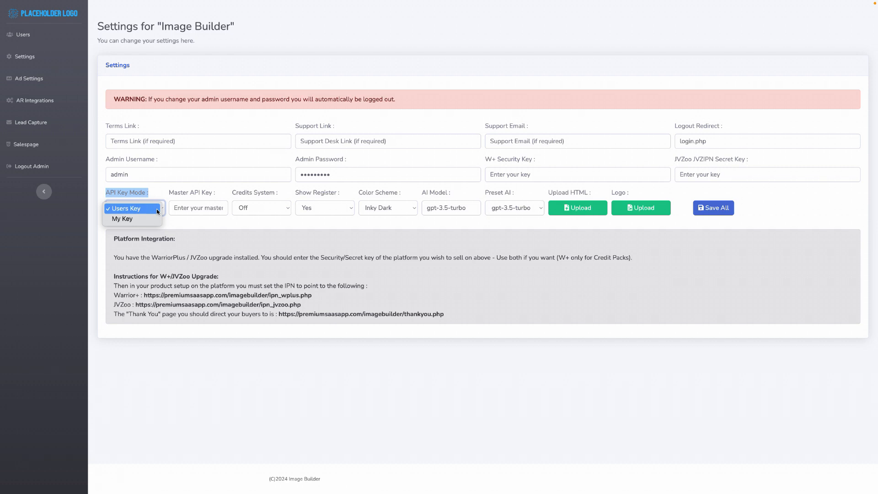
{"action": "left_click", "coordinate": [130, 218]}
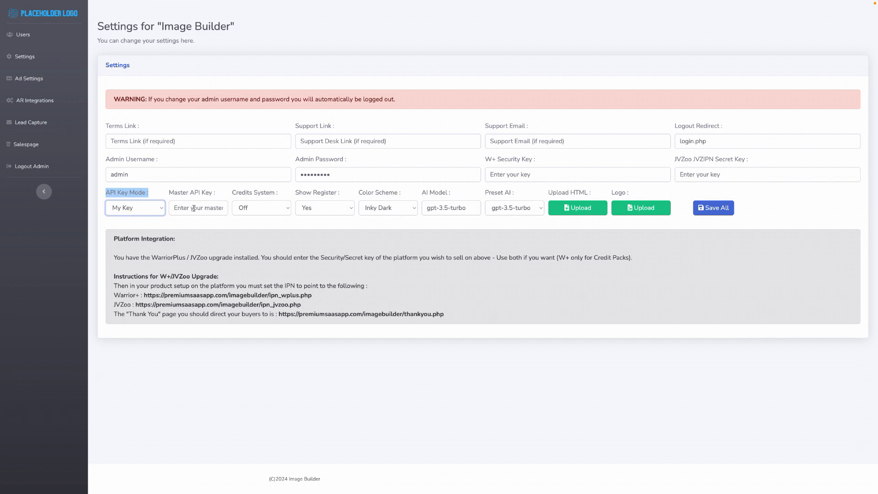
{"action": "left_click", "coordinate": [188, 208]}
{"action": "left_click", "coordinate": [193, 174]}
{"action": "left_click", "coordinate": [152, 209]}
{"action": "left_click", "coordinate": [140, 200]}
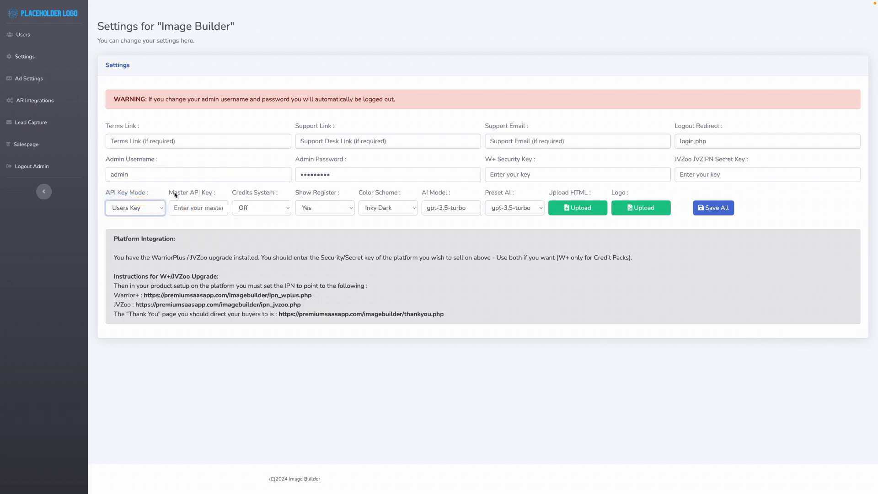
Try turning the credits system on, check the API key mode, and switch the credits system back off.
{"action": "left_click", "coordinate": [283, 210]}
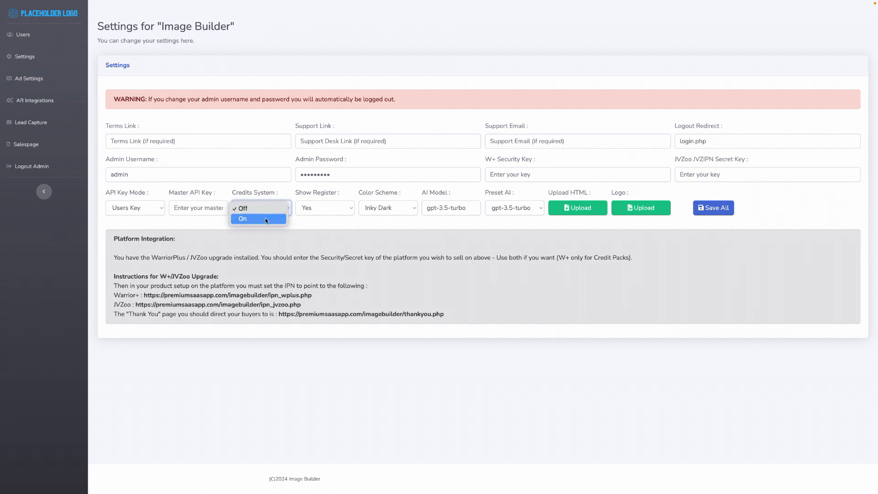
{"action": "left_click", "coordinate": [265, 219]}
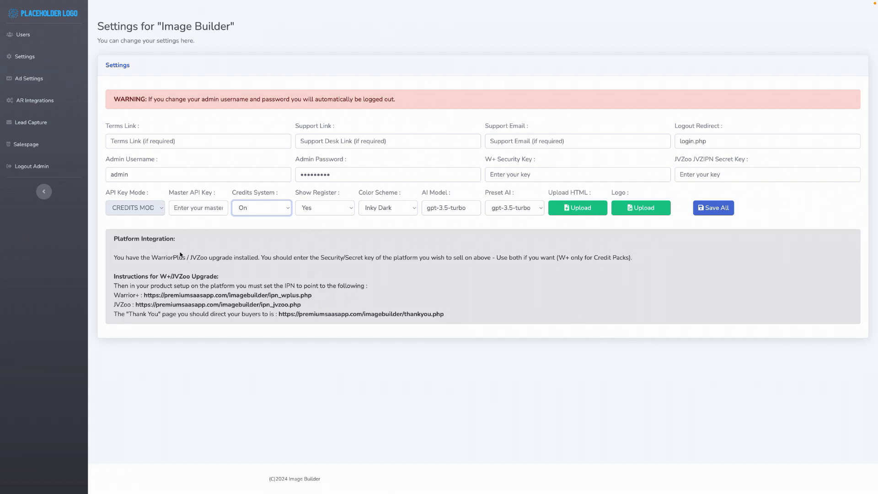
{"action": "left_click", "coordinate": [161, 212]}
{"action": "left_click", "coordinate": [275, 211]}
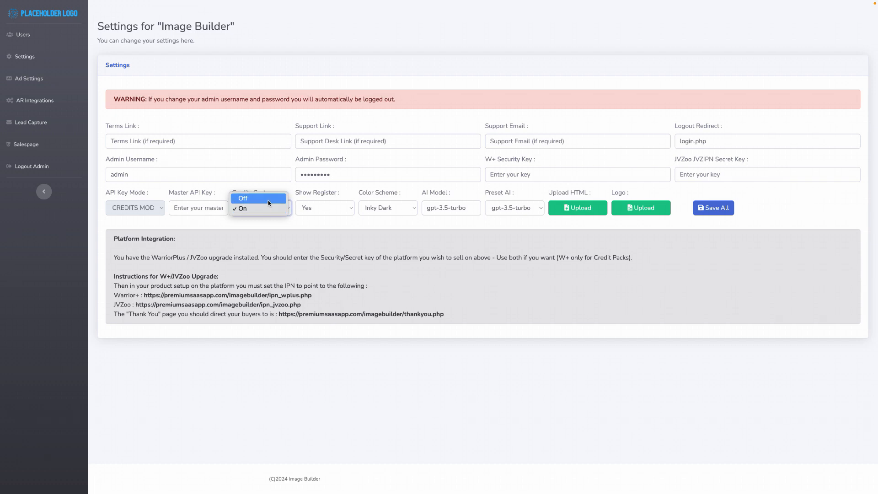
{"action": "left_click", "coordinate": [270, 197]}
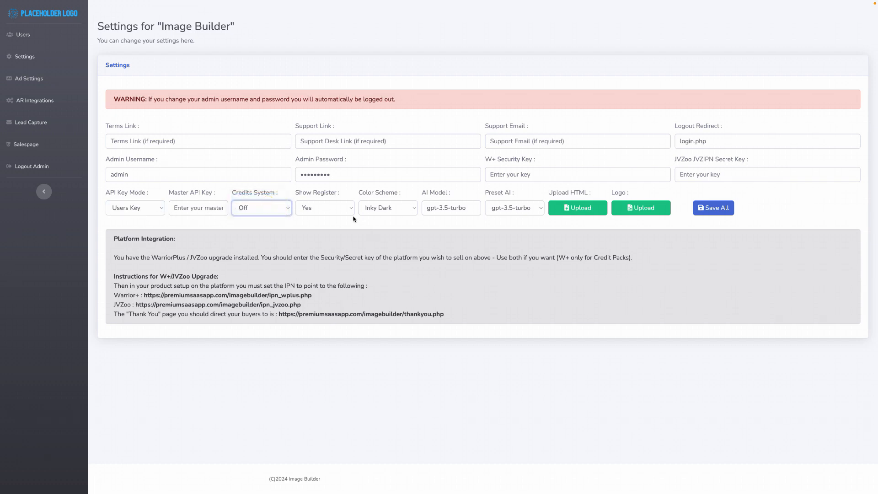
Check the Show Register choices and set the color scheme to Leafy Green.
{"action": "left_click", "coordinate": [339, 208]}
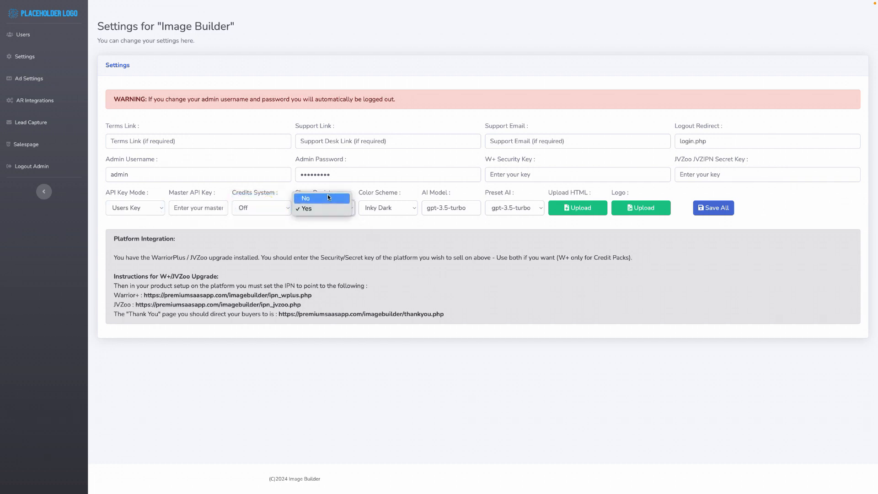
{"action": "left_click", "coordinate": [368, 221]}
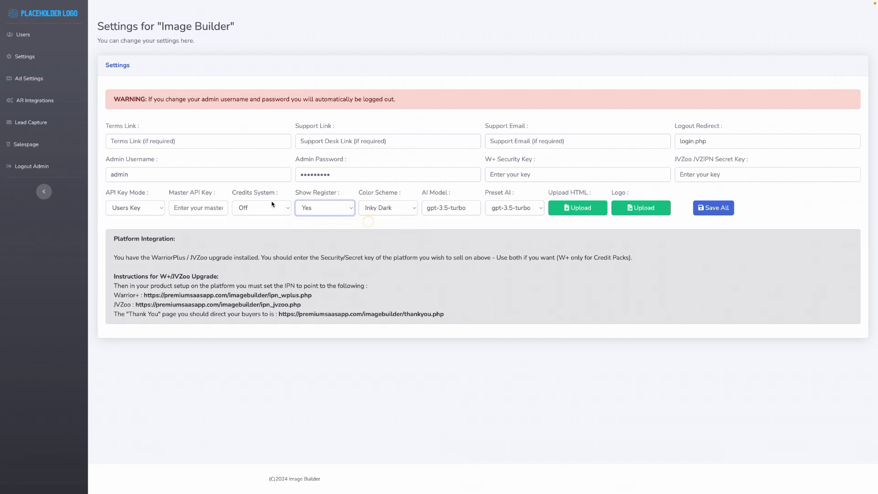
{"action": "left_click", "coordinate": [405, 207]}
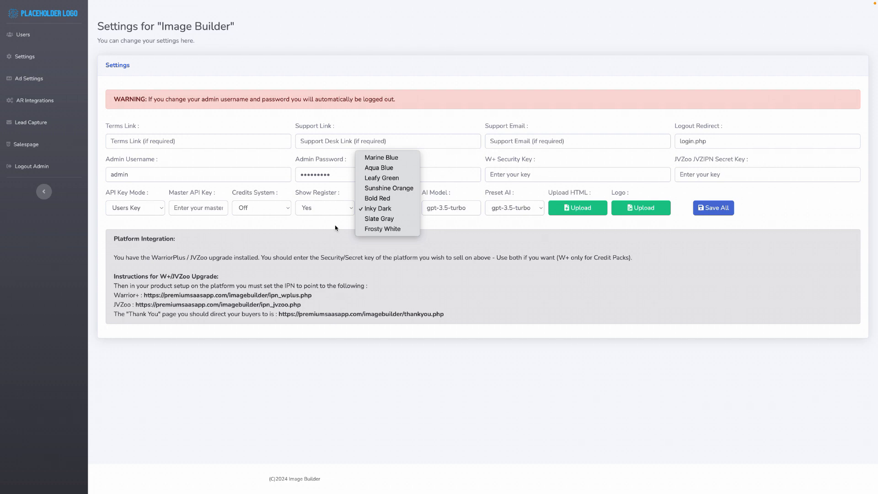
{"action": "left_click", "coordinate": [386, 177]}
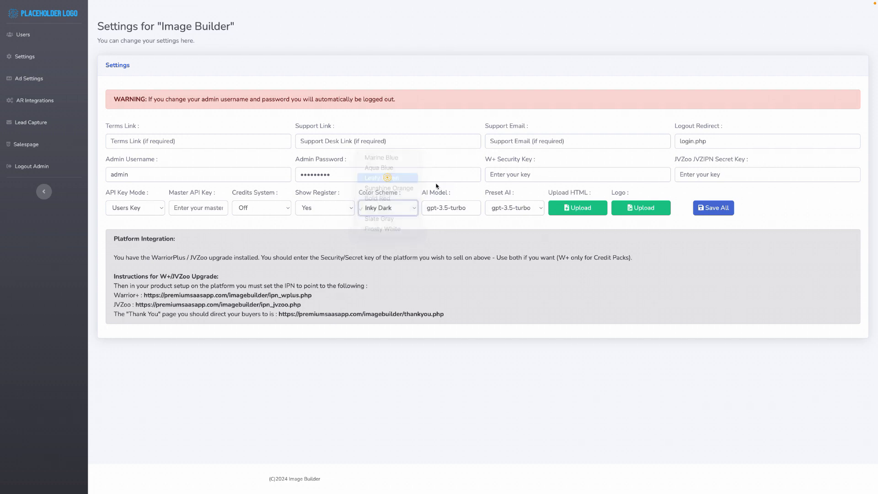
Review the AI Model field and the Preset AI choices without changing them.
{"action": "left_click", "coordinate": [456, 208]}
{"action": "left_click", "coordinate": [527, 209]}
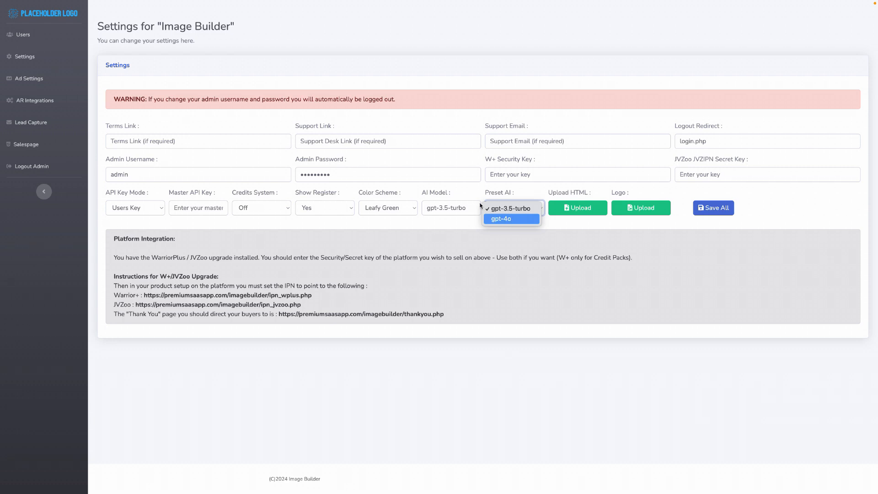
{"action": "left_click", "coordinate": [454, 188]}
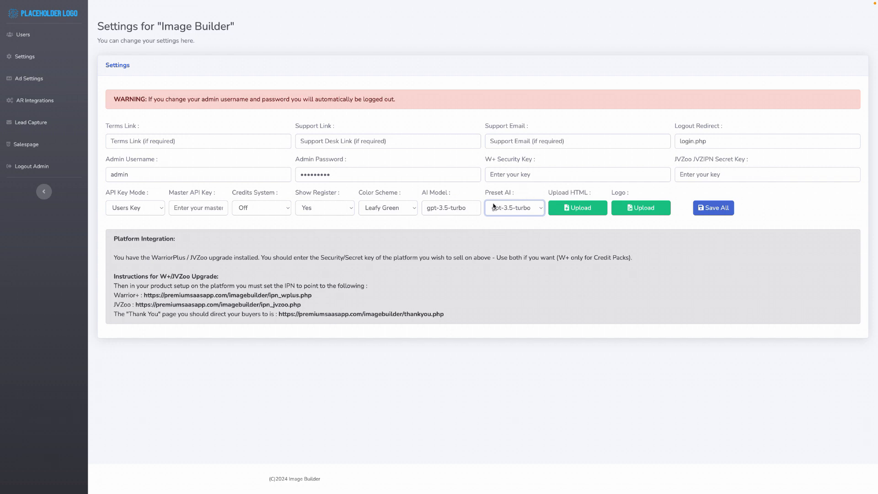
Upload page.html from the salespage folder inside Downloads' allmarketing folder as the app's HTML file.
{"action": "left_click", "coordinate": [583, 210]}
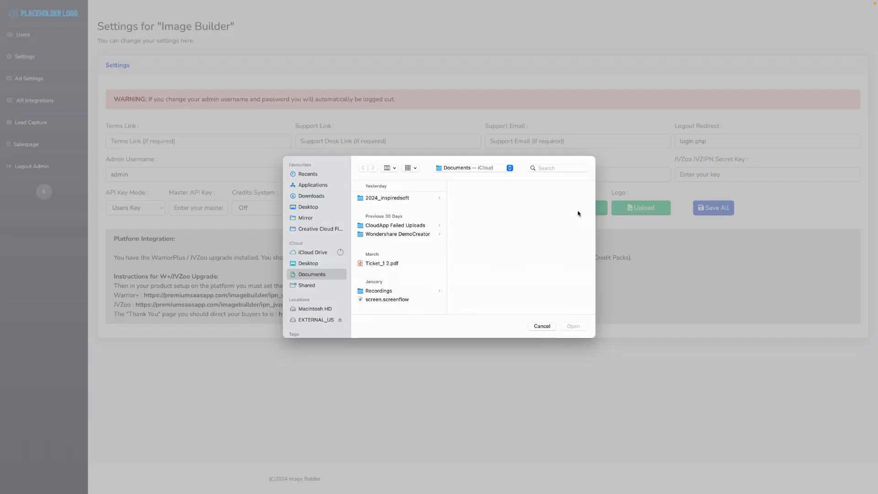
{"action": "left_click", "coordinate": [312, 196]}
{"action": "left_click", "coordinate": [384, 198]}
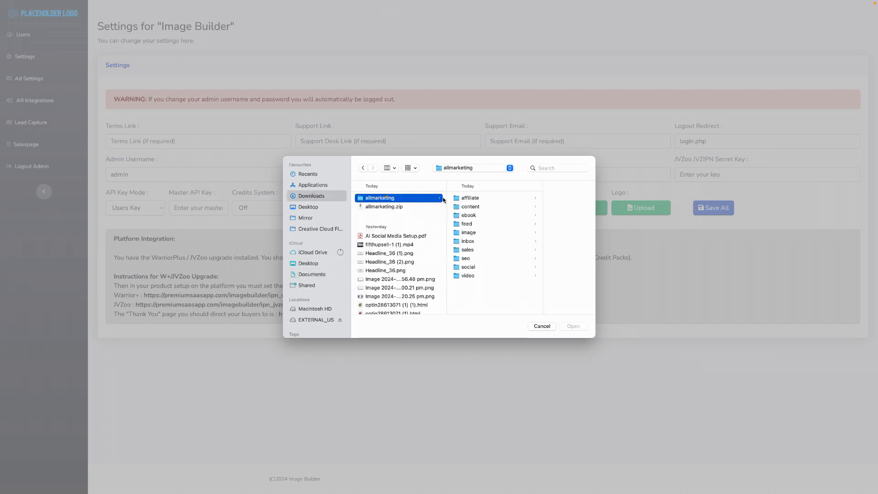
{"action": "left_click", "coordinate": [486, 199]}
{"action": "left_click", "coordinate": [522, 215]}
{"action": "left_click", "coordinate": [533, 199]}
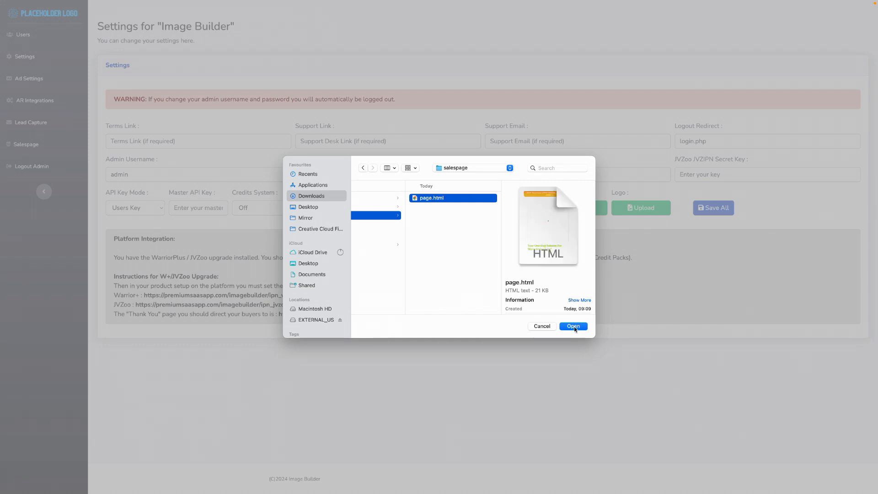
{"action": "left_click", "coordinate": [574, 326]}
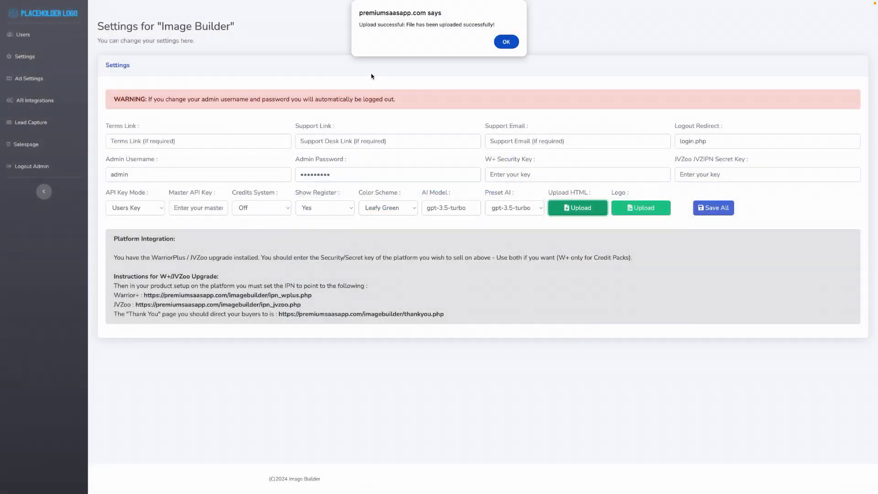
{"action": "left_click", "coordinate": [505, 42]}
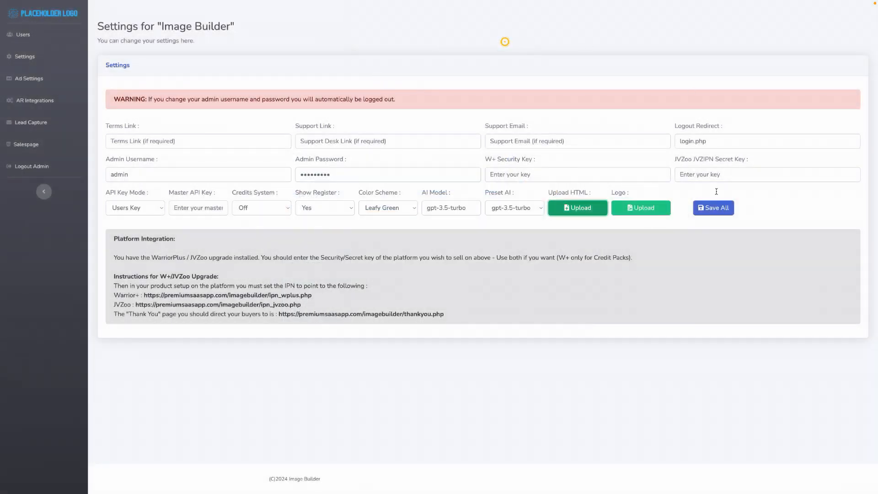
Look at the logo upload without choosing a file and save all Image Builder settings.
{"action": "left_click", "coordinate": [647, 210]}
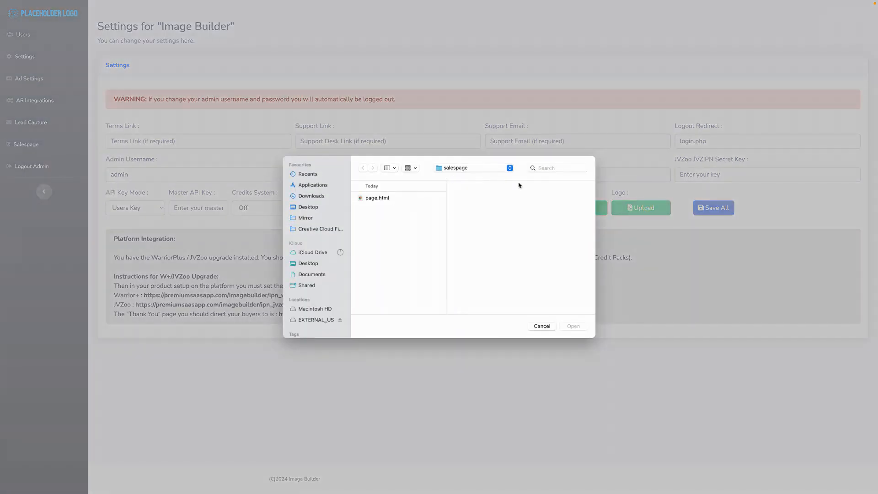
{"action": "left_click", "coordinate": [535, 327]}
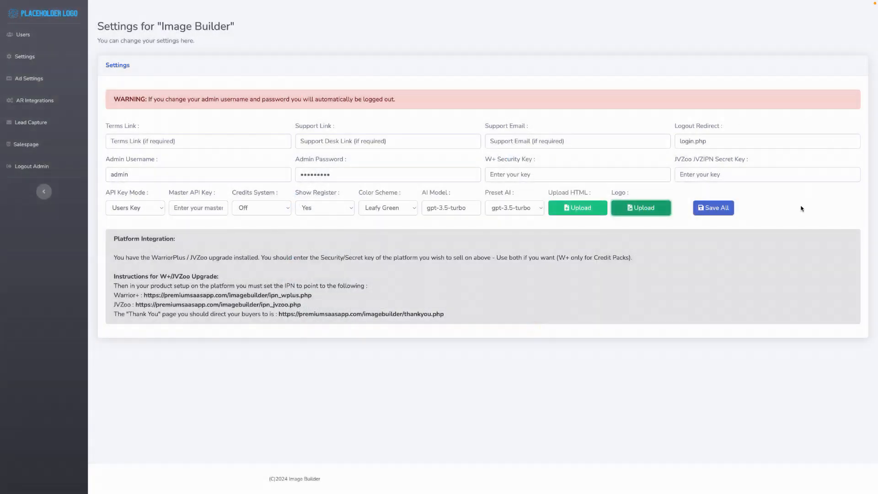
{"action": "left_click", "coordinate": [702, 211]}
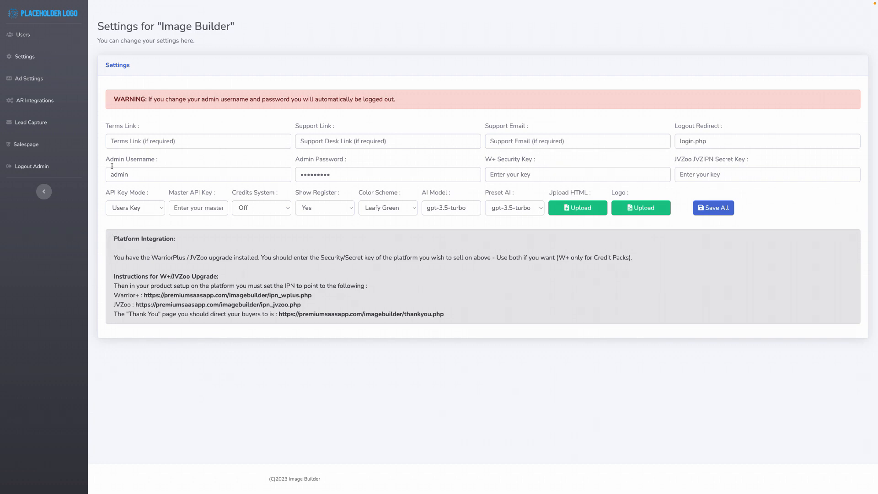
Review the autoresponder integrations and the lead capture settings, including the Add to Webinar choices.
{"action": "left_click", "coordinate": [32, 100]}
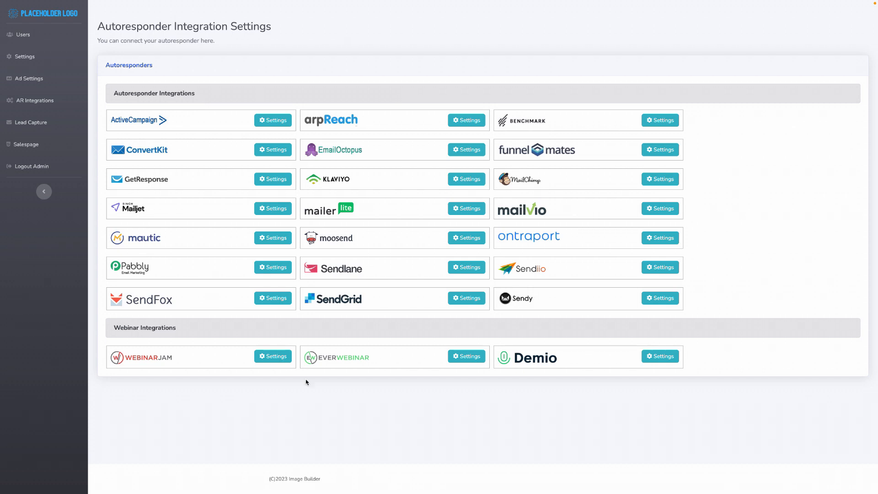
{"action": "left_click", "coordinate": [33, 127]}
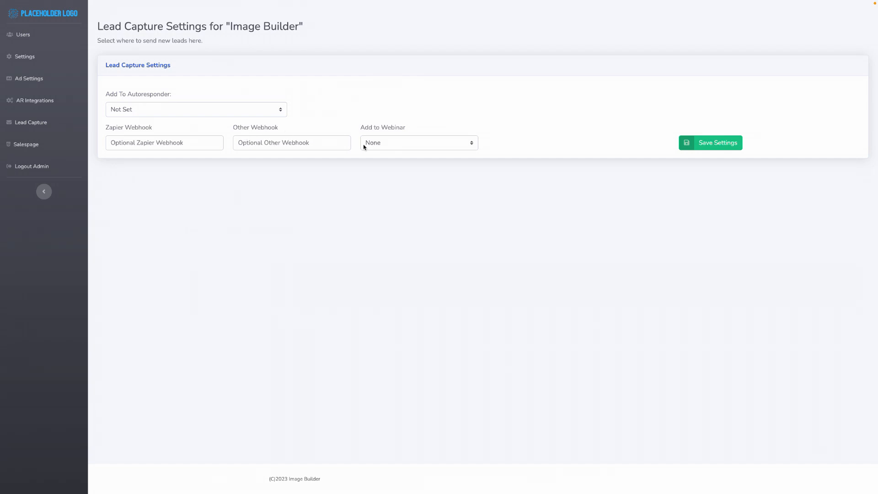
{"action": "left_click", "coordinate": [401, 143]}
{"action": "left_click", "coordinate": [429, 118]}
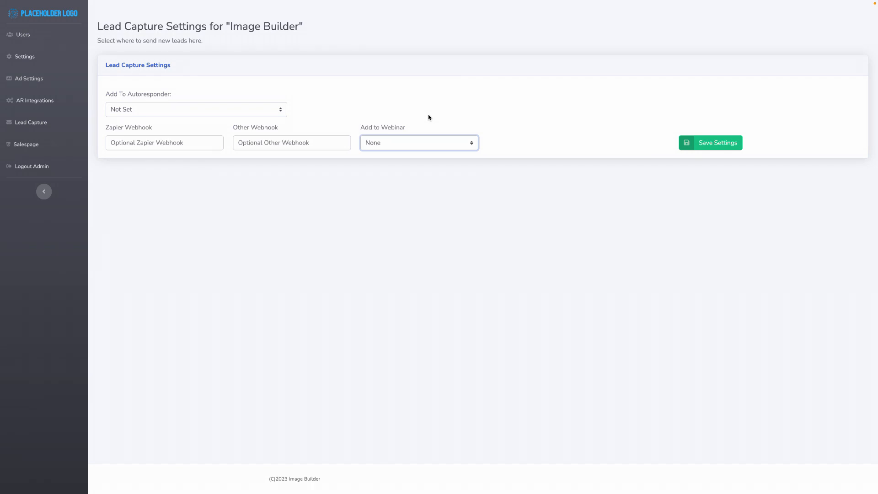
Review the banner ad and menu text settings and leave full-screen view.
{"action": "left_click", "coordinate": [26, 78]}
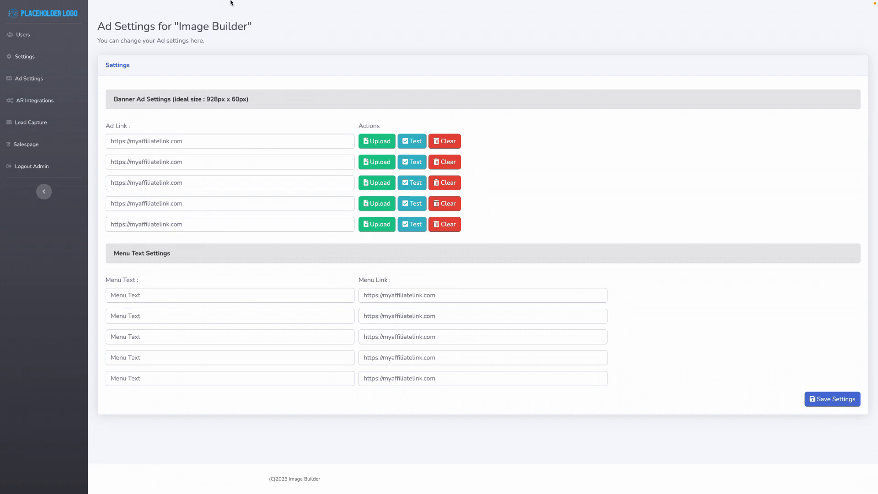
{"action": "mouse_move", "coordinate": [233, 2]}
{"action": "left_click", "coordinate": [26, 15]}
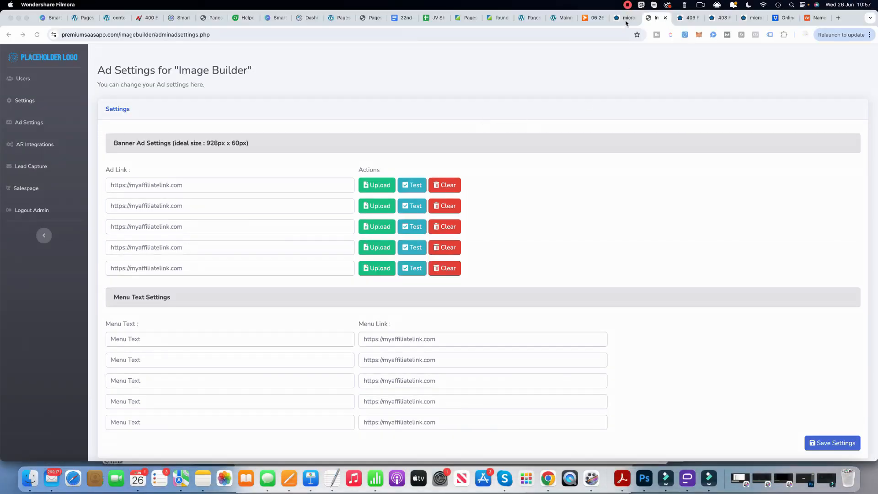
Open the Image Builder user login page in a new tab from the Microsaas AI deployment details.
{"action": "left_click", "coordinate": [618, 18]}
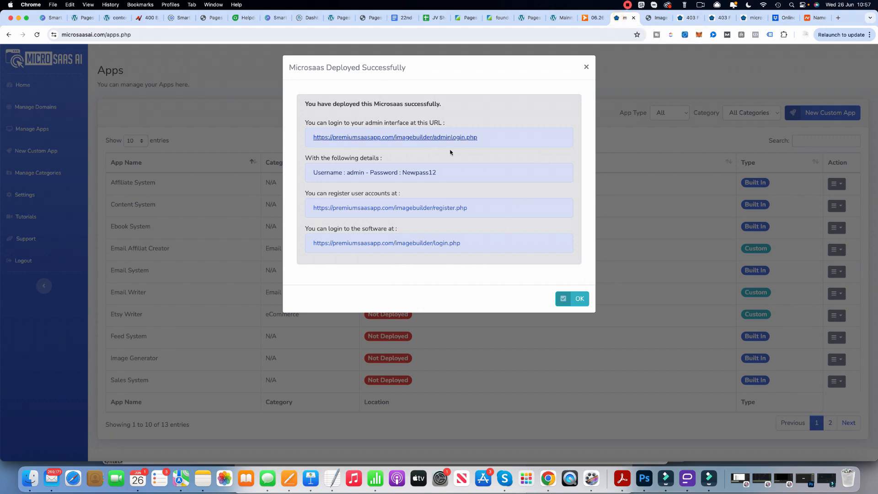
{"action": "right_click", "coordinate": [427, 243]}
{"action": "left_click", "coordinate": [452, 247]}
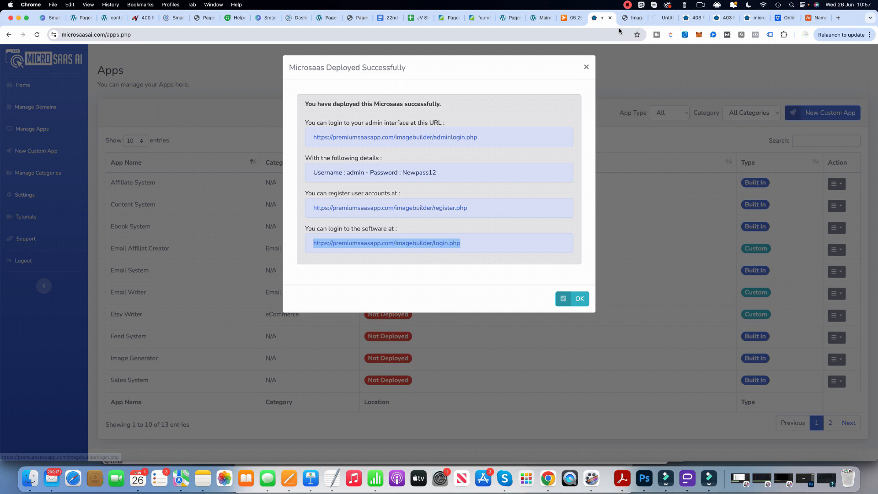
{"action": "left_click", "coordinate": [661, 18]}
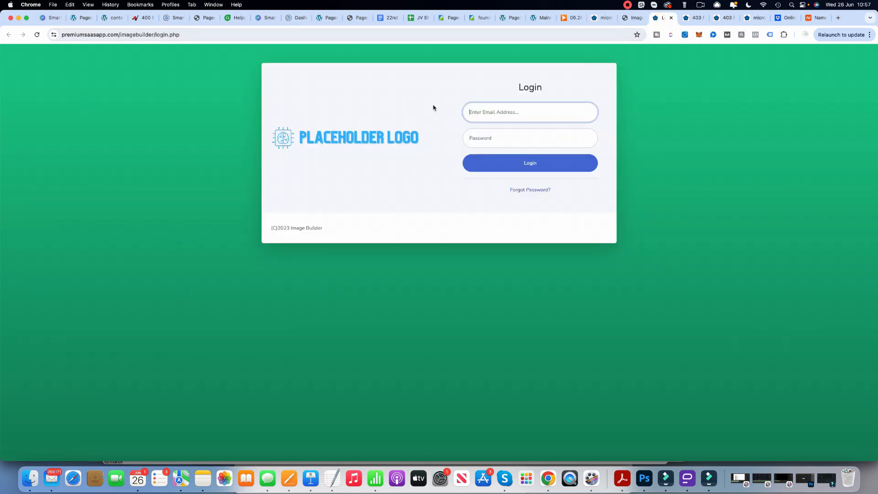
Open the Image Builder account registration page in a new tab from the Microsaas AI deployment details.
{"action": "left_click", "coordinate": [633, 21]}
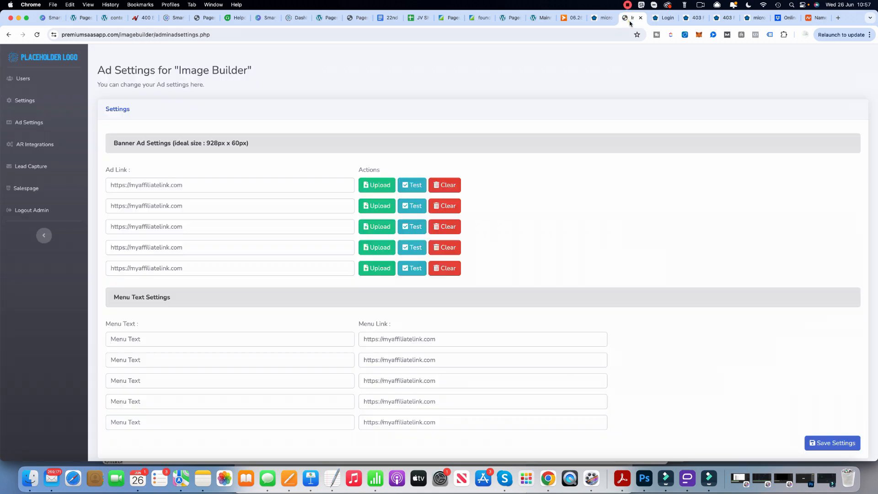
{"action": "left_click", "coordinate": [594, 17]}
{"action": "right_click", "coordinate": [456, 209]}
{"action": "left_click", "coordinate": [492, 213]}
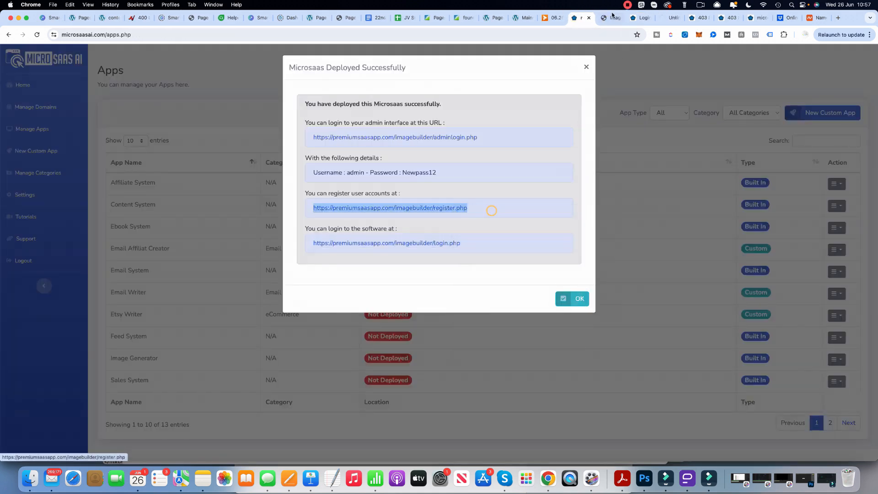
{"action": "left_click", "coordinate": [645, 19]}
{"action": "left_click", "coordinate": [659, 21]}
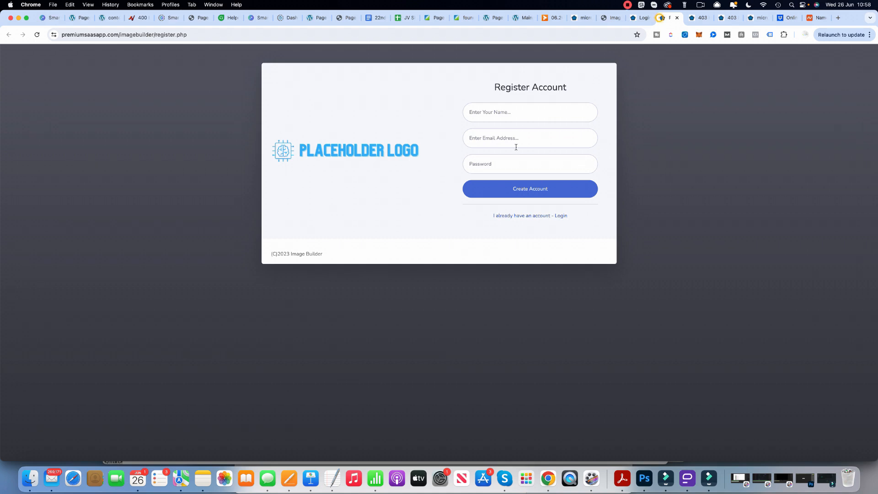
Fill in the user's name and email address on the registration form.
{"action": "left_click", "coordinate": [489, 105]}
{"action": "type", "text": "richard"}
{"action": "left_click", "coordinate": [498, 137]}
{"action": "type", "text": "ric"}
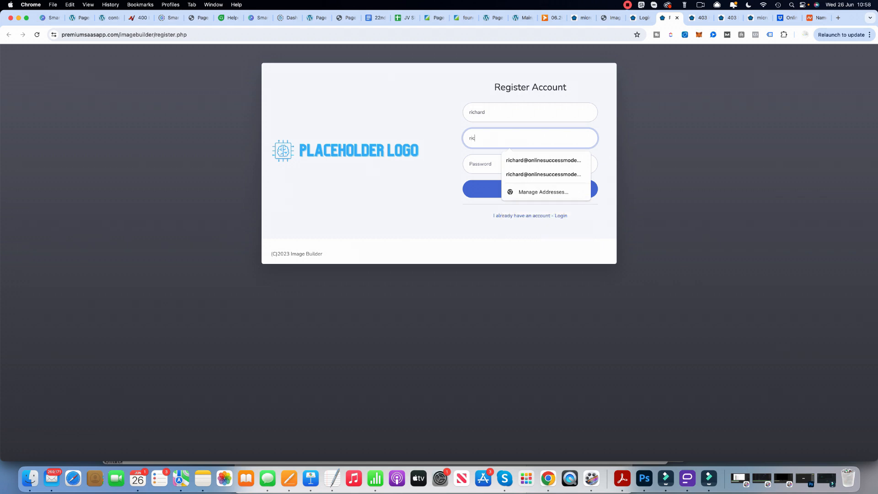
{"action": "type", "text": "hard"}
{"action": "key", "text": "Down"}
{"action": "key", "text": "Return"}
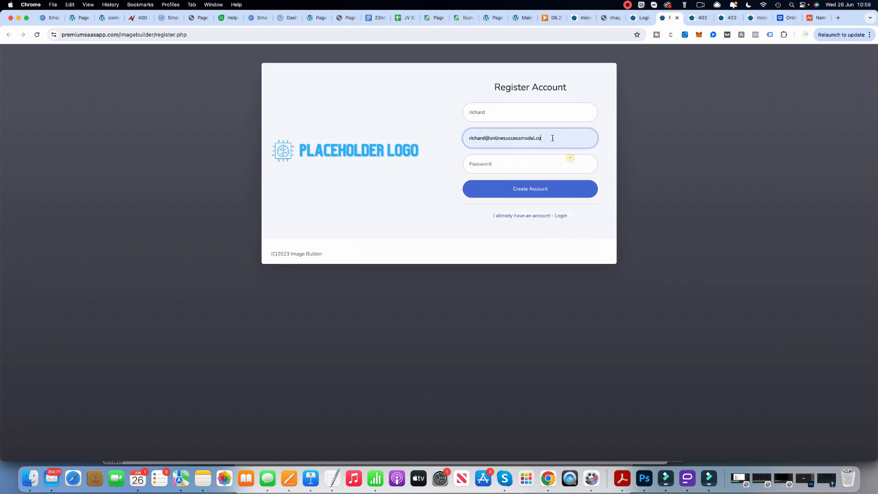
{"action": "left_click", "coordinate": [627, 5]}
{"action": "left_click", "coordinate": [642, 34]}
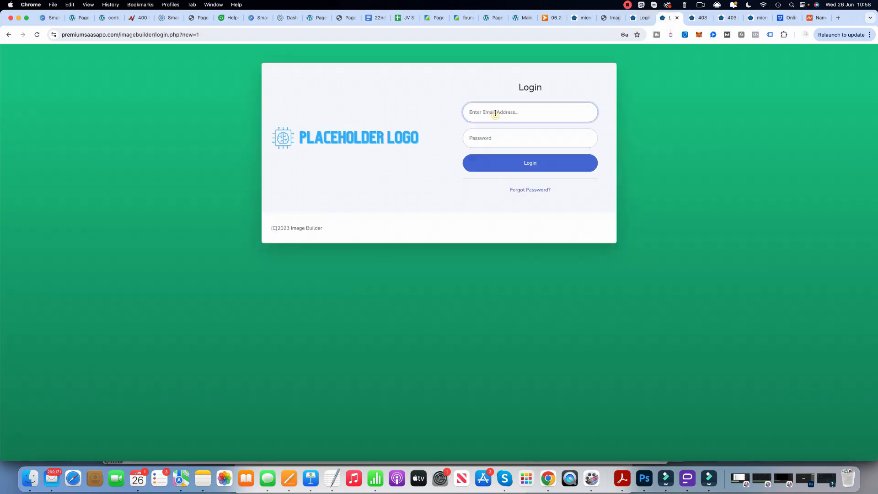
Log in to Image Builder with the registered user's email address and account password.
{"action": "left_click", "coordinate": [493, 112]}
{"action": "left_click", "coordinate": [493, 112]}
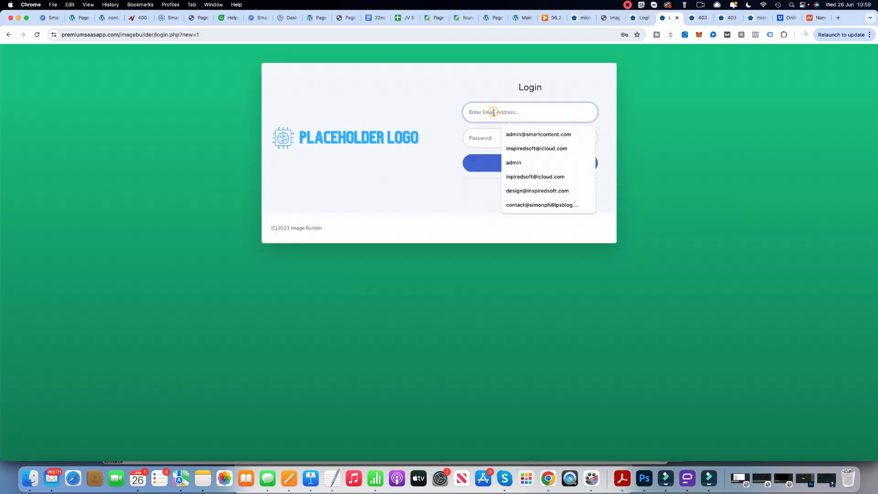
{"action": "type", "text": "richard"}
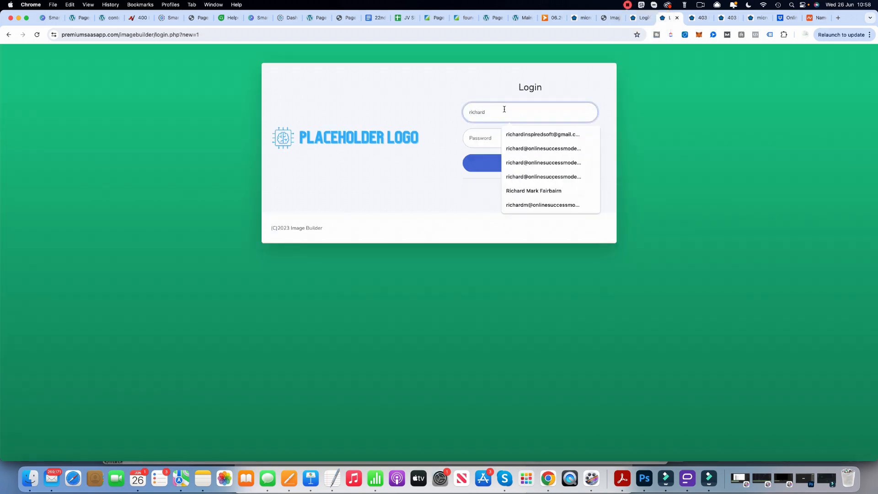
{"action": "left_click", "coordinate": [567, 145]}
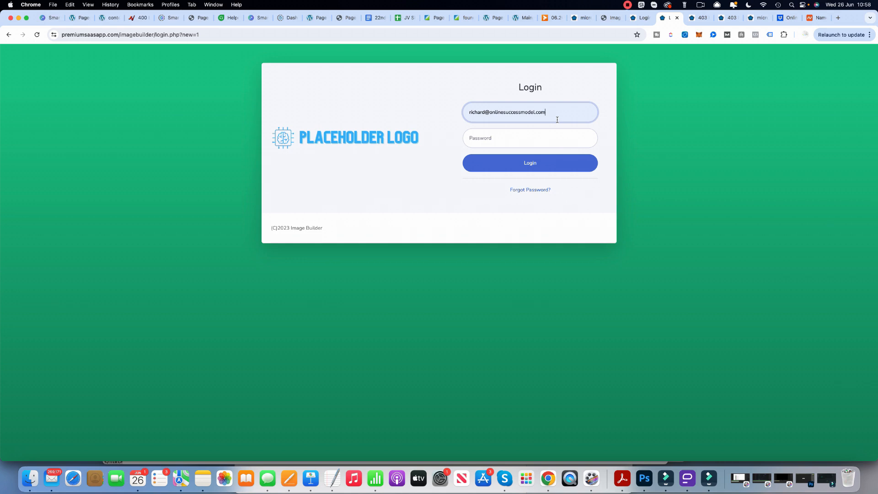
{"action": "key", "text": "BackSpace"}
{"action": "left_click", "coordinate": [477, 132]}
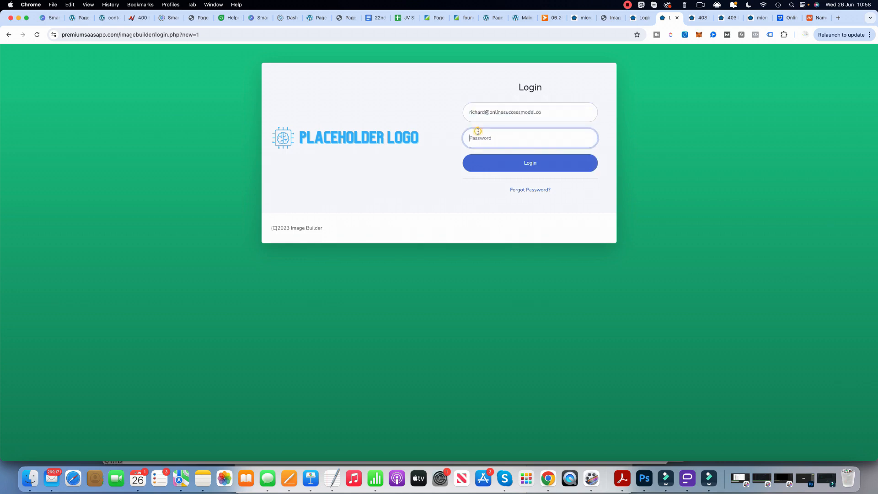
{"action": "type", "text": "••"}
{"action": "left_click", "coordinate": [505, 160]}
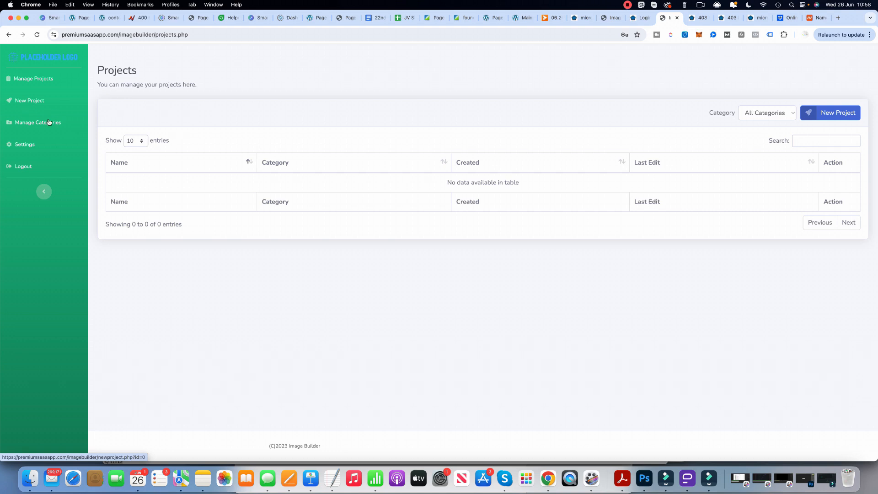
Open Image Builder's new project editor and switch back to the Microsaas AI deployment details.
{"action": "left_click", "coordinate": [30, 101]}
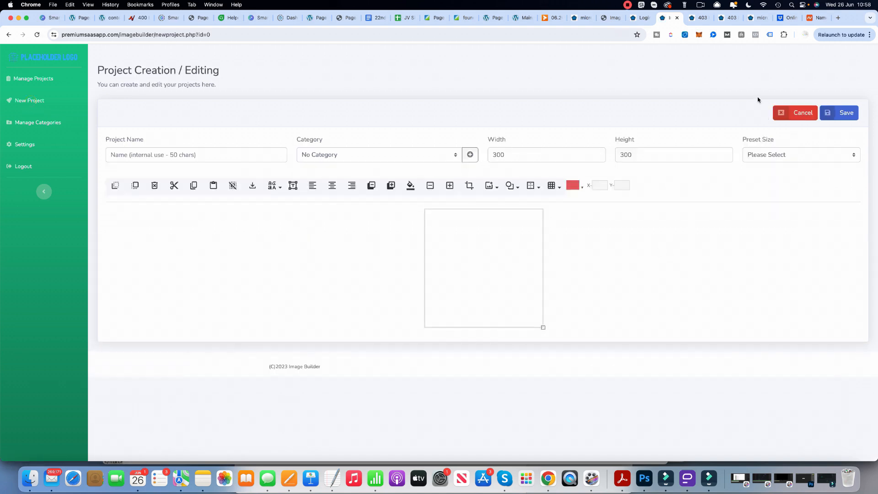
{"action": "left_click", "coordinate": [586, 20]}
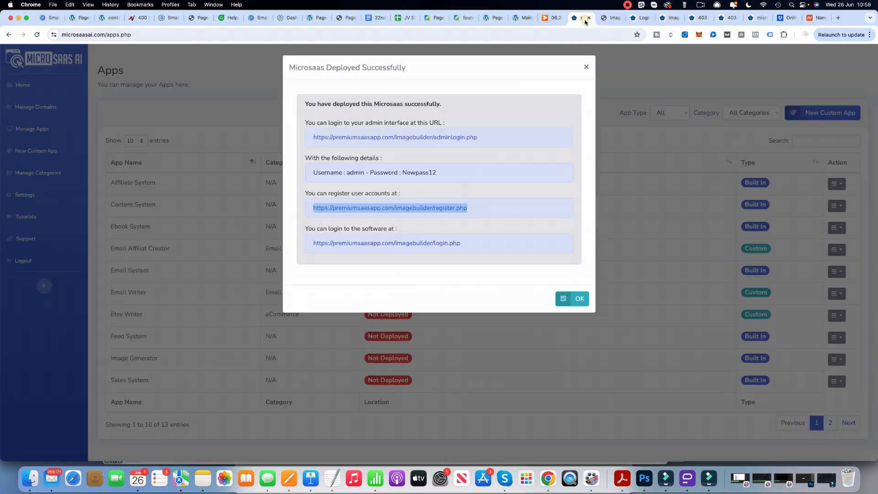
Switch to the Image Builder admin, check the registered user's login count in the Users list, and return to the user account's settings page.
{"action": "left_click", "coordinate": [608, 21]}
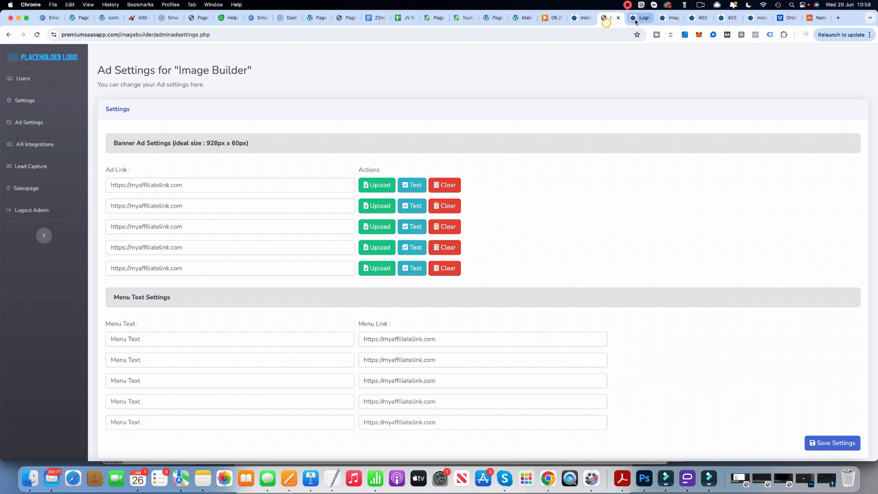
{"action": "left_click", "coordinate": [20, 82]}
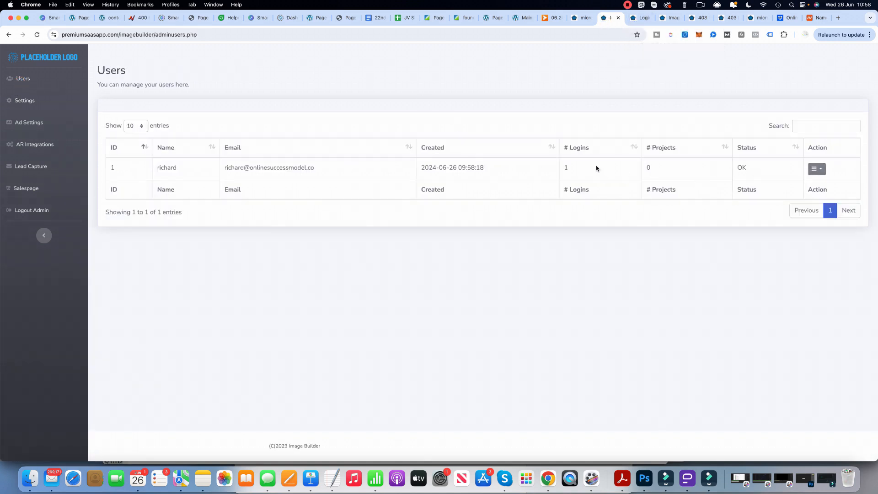
{"action": "double_click", "coordinate": [566, 167]}
{"action": "left_click", "coordinate": [667, 18]}
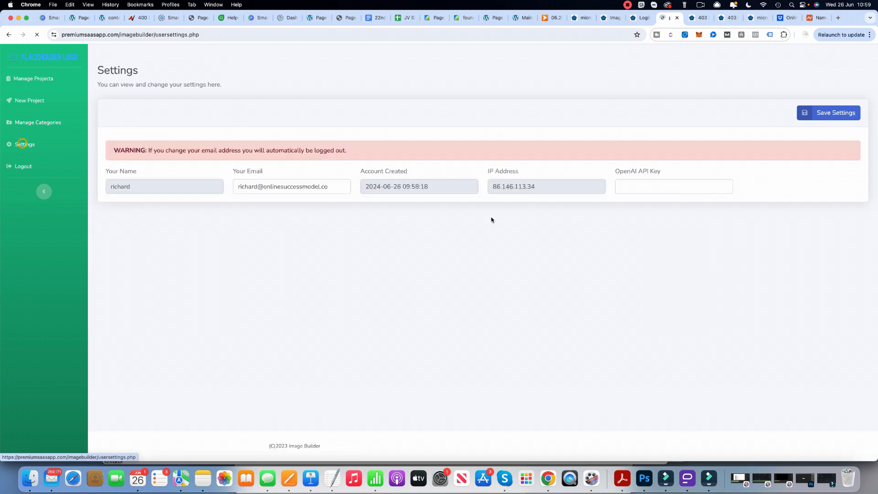
{"action": "left_click", "coordinate": [628, 4]}
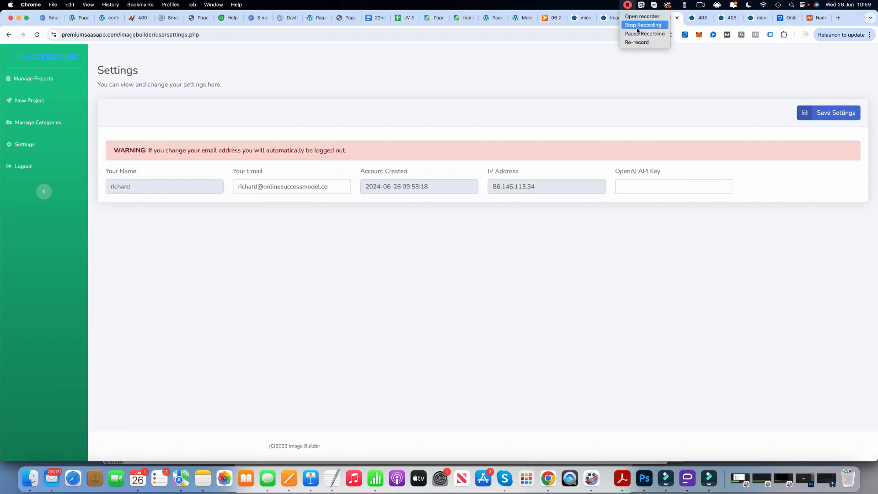
{"action": "left_click", "coordinate": [642, 34]}
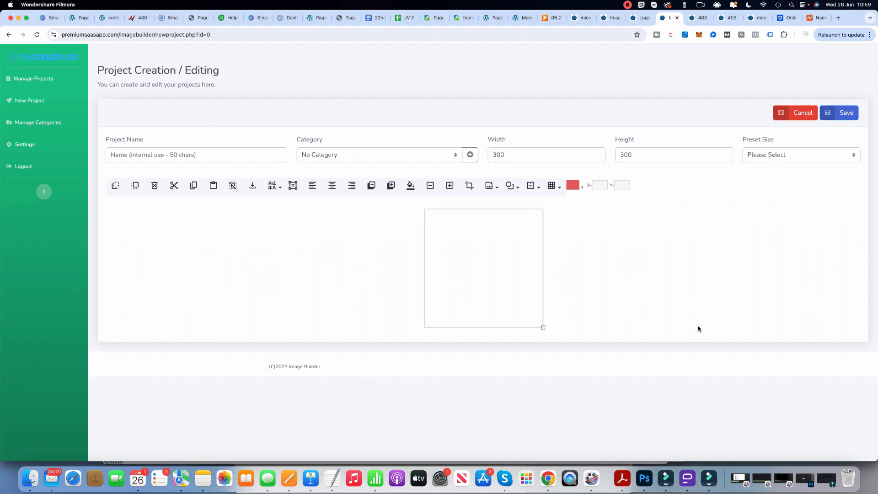
Name the new image project "Horror".
{"action": "left_click", "coordinate": [168, 156]}
{"action": "left_click", "coordinate": [168, 155]}
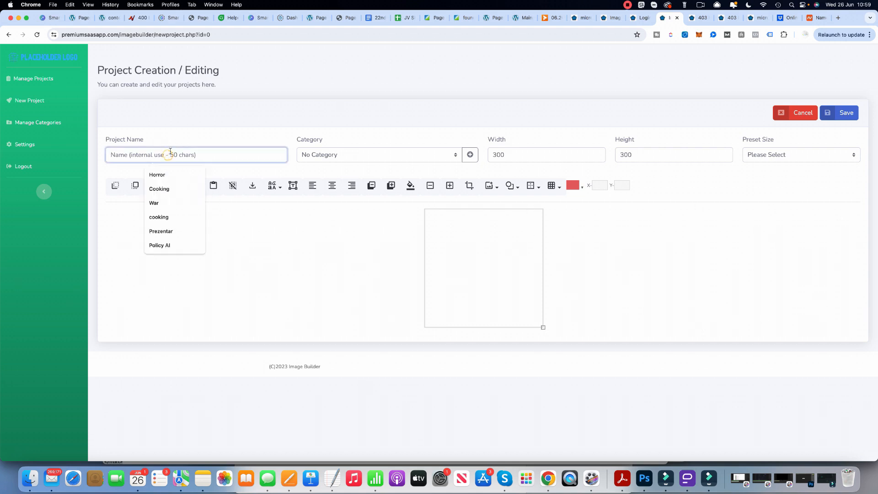
{"action": "left_click", "coordinate": [163, 174]}
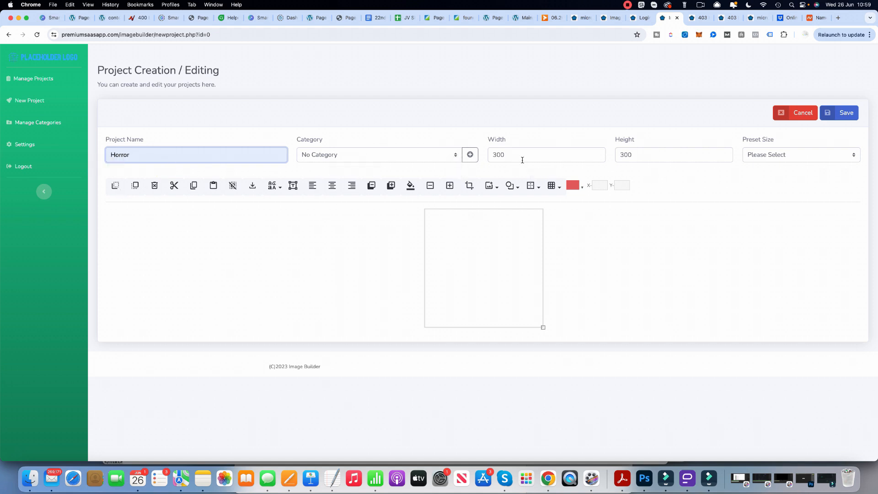
Browse the preset canvas sizes and set the project to HD 1280x720.
{"action": "left_click", "coordinate": [834, 159]}
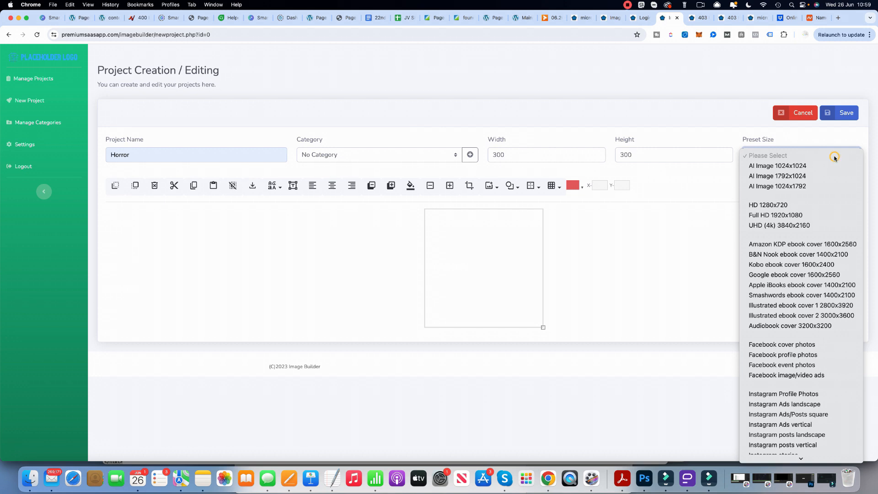
{"action": "scroll", "coordinate": [797, 344], "scroll_direction": "down", "scroll_amount": 5}
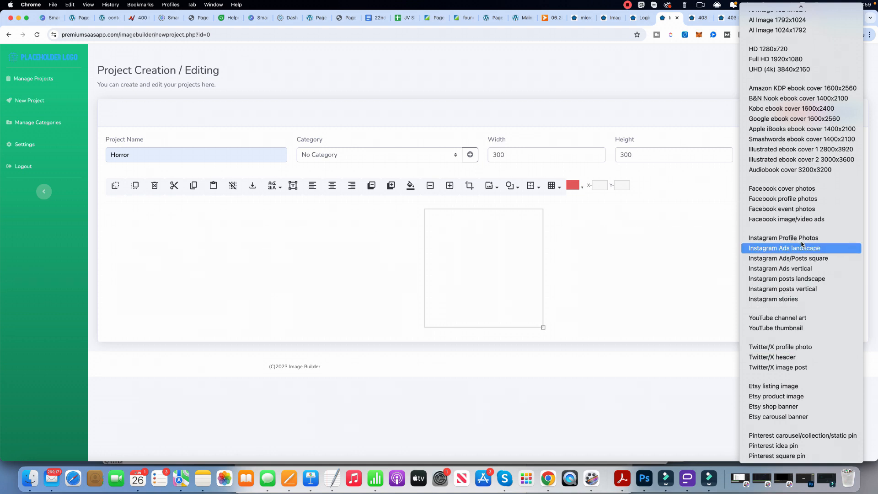
{"action": "scroll", "coordinate": [804, 183], "scroll_direction": "up", "scroll_amount": 1}
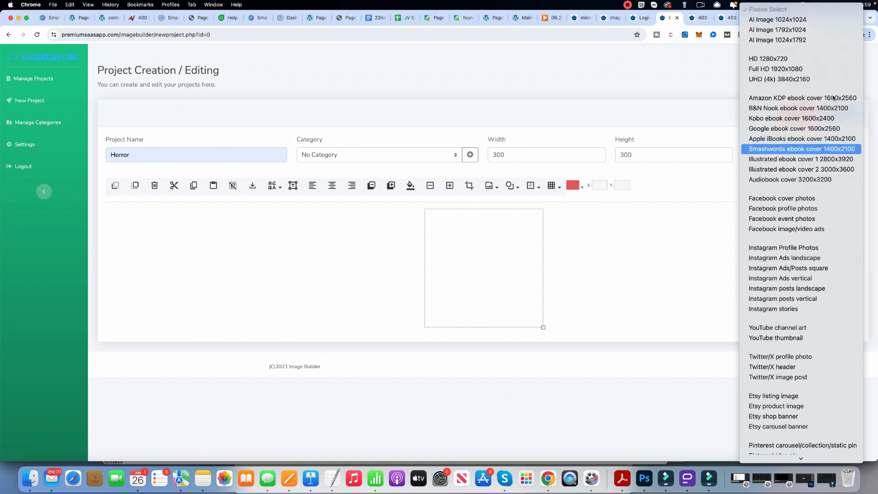
{"action": "left_click", "coordinate": [796, 60]}
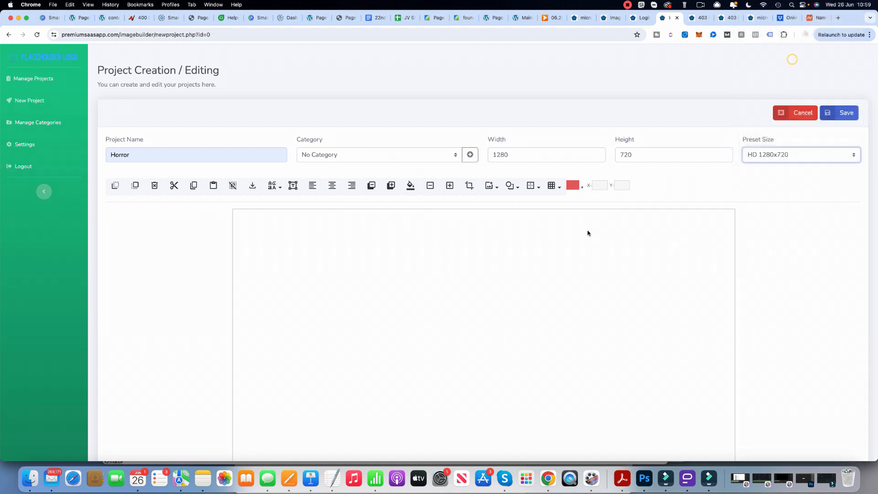
{"action": "scroll", "coordinate": [608, 304], "scroll_direction": "down", "scroll_amount": 3}
{"action": "scroll", "coordinate": [608, 304], "scroll_direction": "up", "scroll_amount": 3}
Set the project's preset size to AI Image 1024x1024.
{"action": "left_click", "coordinate": [812, 154]}
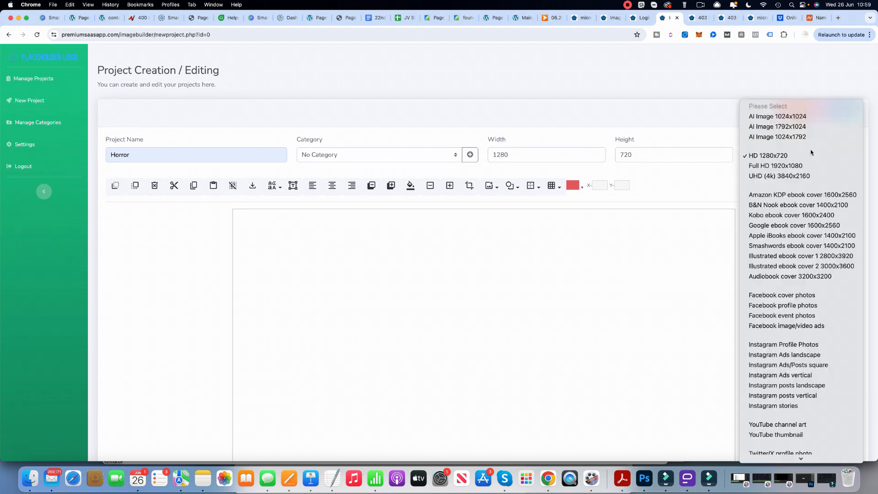
{"action": "left_click", "coordinate": [785, 116]}
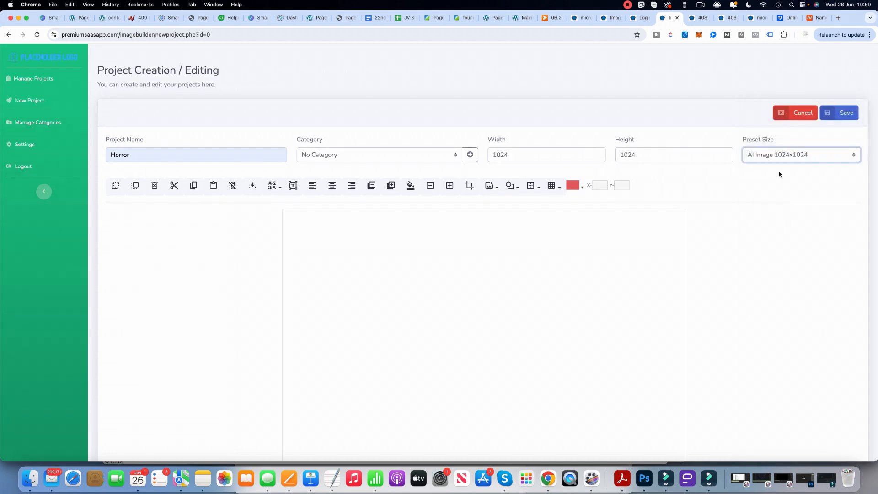
Start an AI image with the prompt "Vampire at a castle", prompt enhancement enabled and the Vivid image type.
{"action": "left_click", "coordinate": [498, 189]}
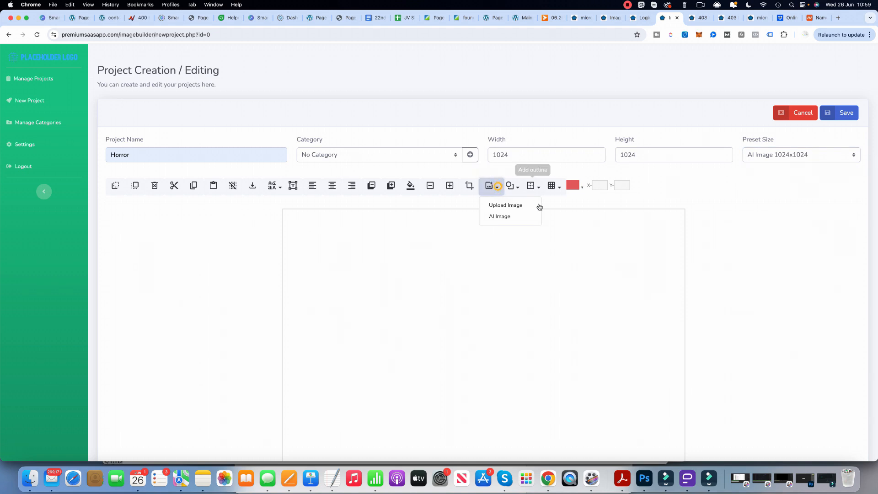
{"action": "left_click", "coordinate": [502, 213]}
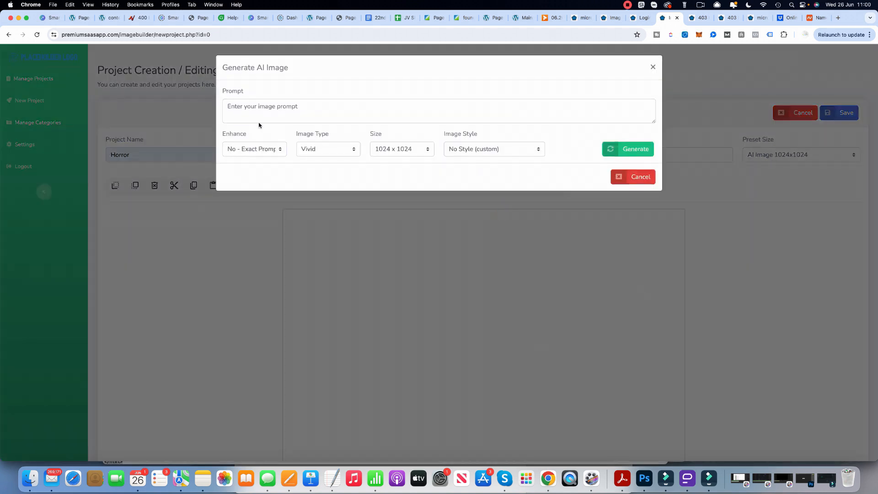
{"action": "left_click", "coordinate": [258, 107]}
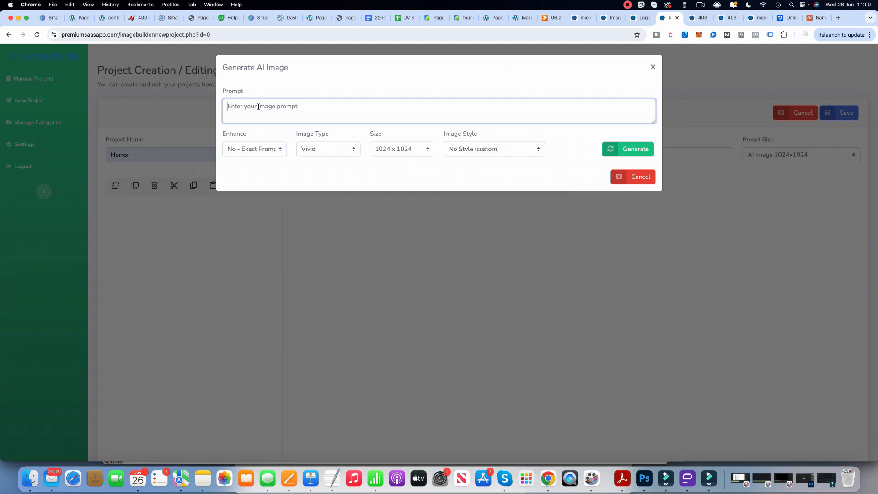
{"action": "type", "text": "Vampire at a castle"}
{"action": "left_click", "coordinate": [275, 150]}
{"action": "left_click", "coordinate": [263, 161]}
{"action": "left_click", "coordinate": [320, 156]}
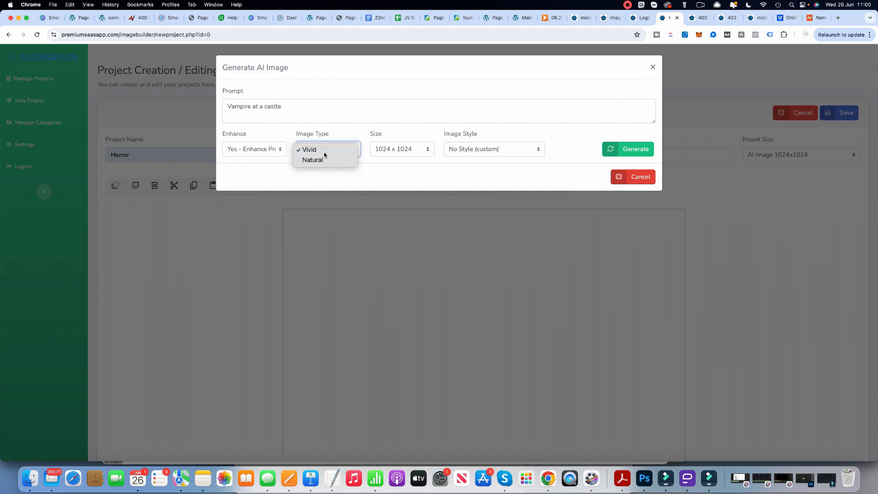
{"action": "left_click", "coordinate": [393, 164]}
Generate the AI image in the Graphic Novel style and save the project.
{"action": "left_click", "coordinate": [477, 150]}
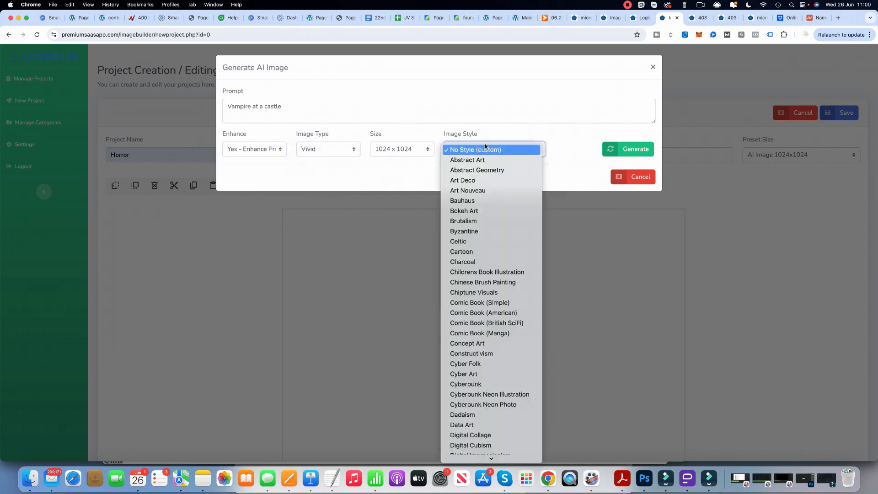
{"action": "scroll", "coordinate": [476, 205], "scroll_direction": "down", "scroll_amount": 10}
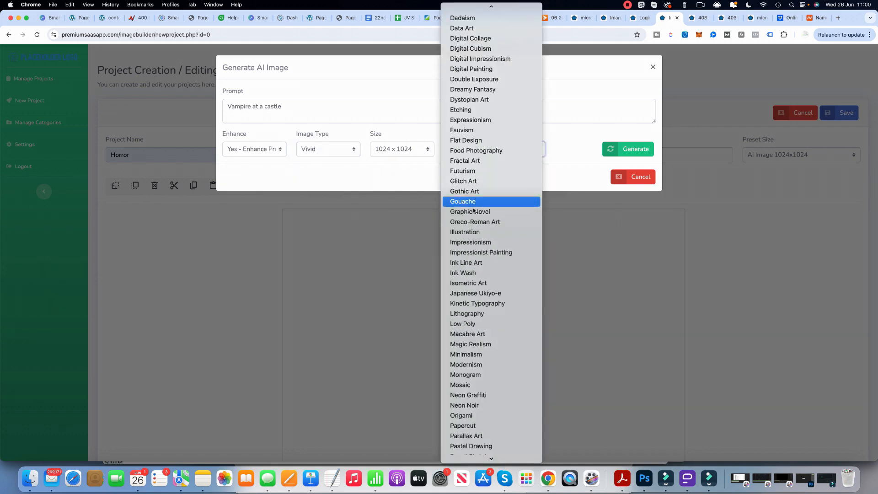
{"action": "left_click", "coordinate": [484, 210]}
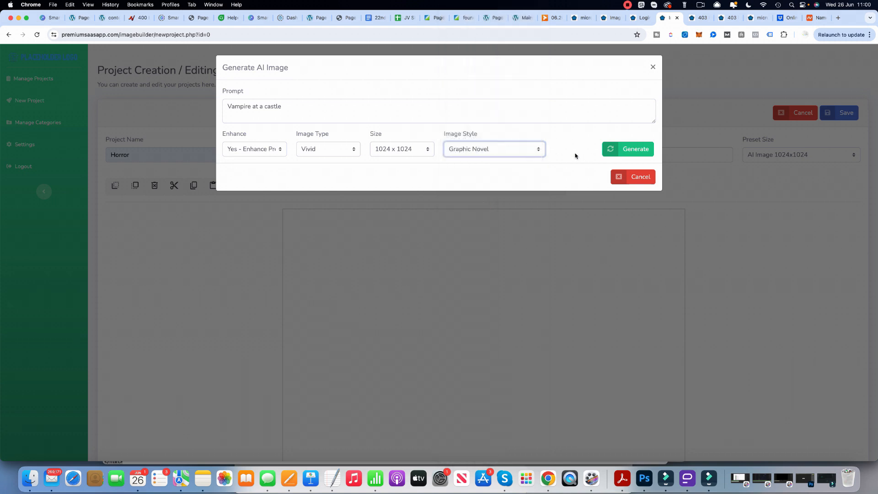
{"action": "left_click", "coordinate": [633, 150]}
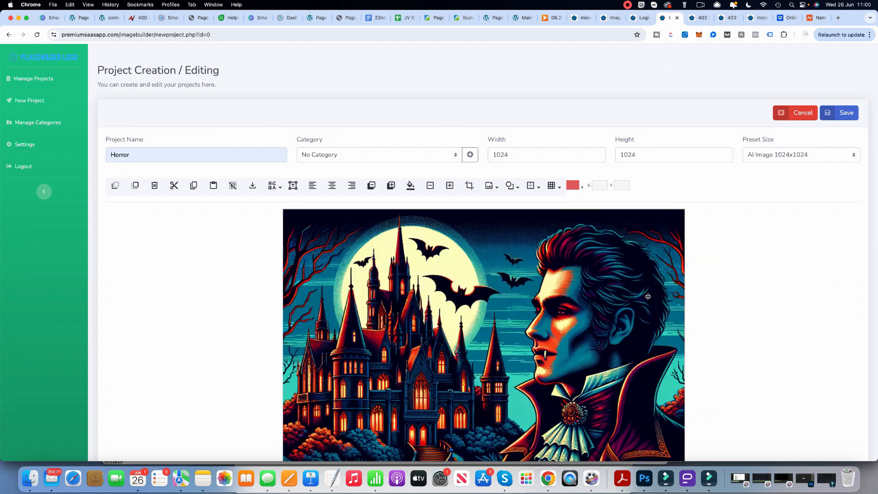
{"action": "scroll", "coordinate": [594, 310], "scroll_direction": "down", "scroll_amount": 5}
{"action": "scroll", "coordinate": [755, 275], "scroll_direction": "up", "scroll_amount": 5}
{"action": "left_click", "coordinate": [845, 113]}
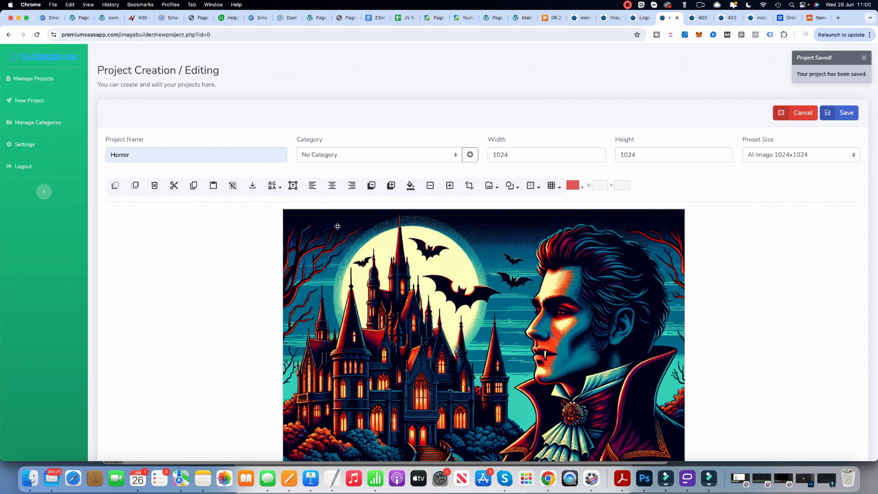
Add an editable text object and place it above the vampire's head at about X 499, Y 60.
{"action": "left_click", "coordinate": [296, 188]}
{"action": "left_click_drag", "start_coordinate": [404, 257], "coordinate": [552, 246]}
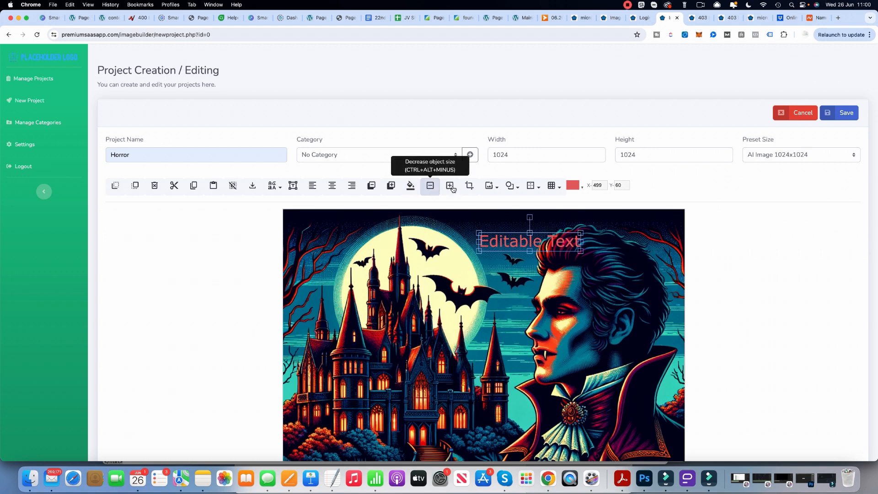
Add an enlarged circle over the image's upper-left corner at about X -158, Y -144 and save the project.
{"action": "left_click", "coordinate": [510, 185]}
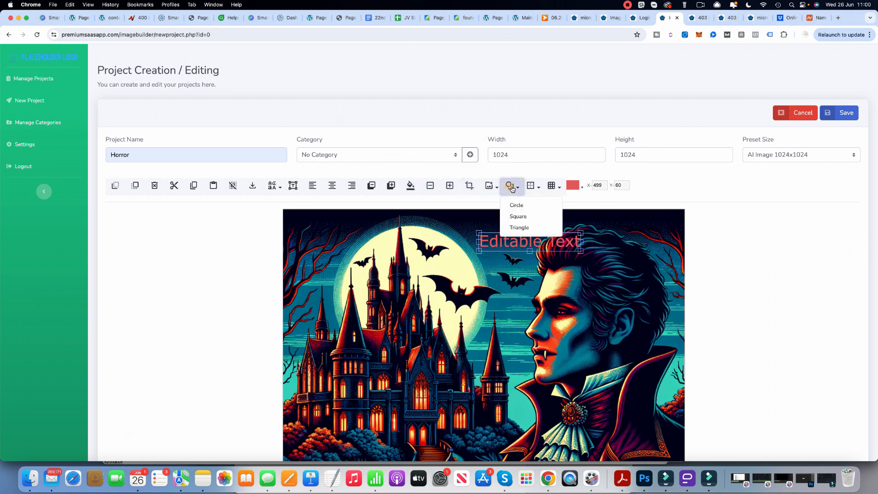
{"action": "left_click", "coordinate": [527, 205]}
{"action": "left_click_drag", "start_coordinate": [285, 210], "coordinate": [271, 187]}
{"action": "left_click_drag", "start_coordinate": [333, 252], "coordinate": [392, 320]}
{"action": "left_click_drag", "start_coordinate": [359, 274], "coordinate": [325, 248]}
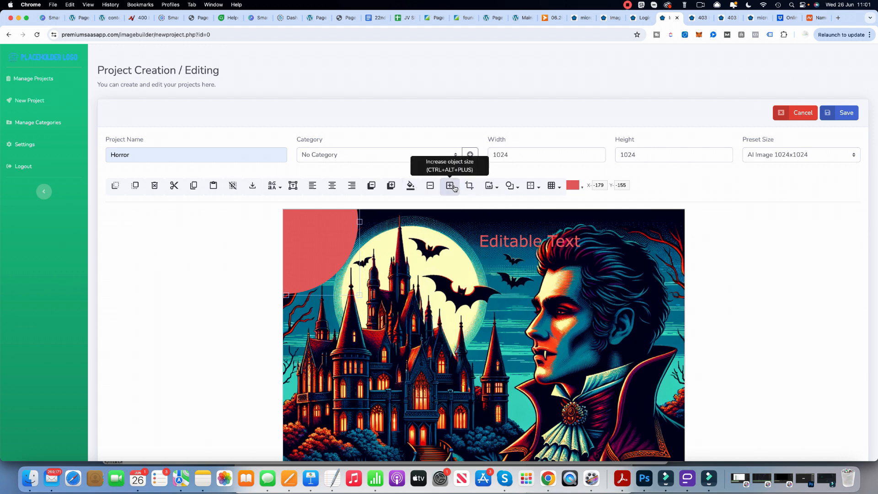
{"action": "left_click_drag", "start_coordinate": [316, 259], "coordinate": [324, 264]}
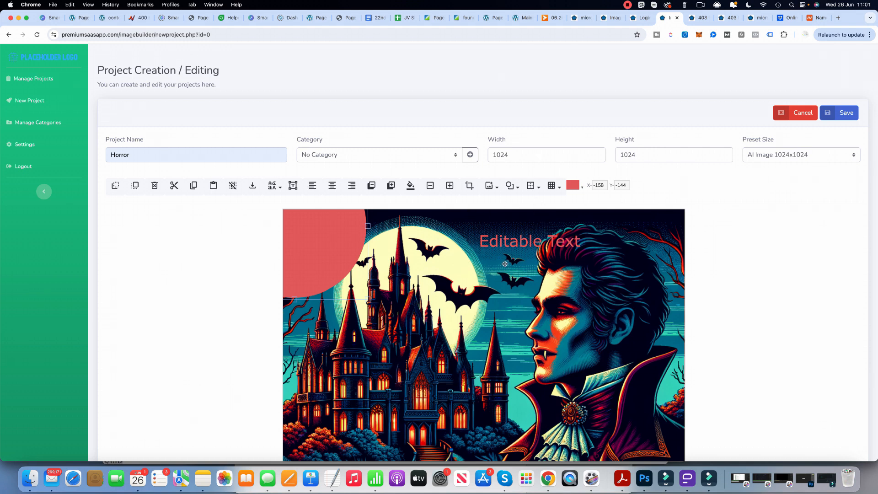
{"action": "left_click", "coordinate": [843, 113]}
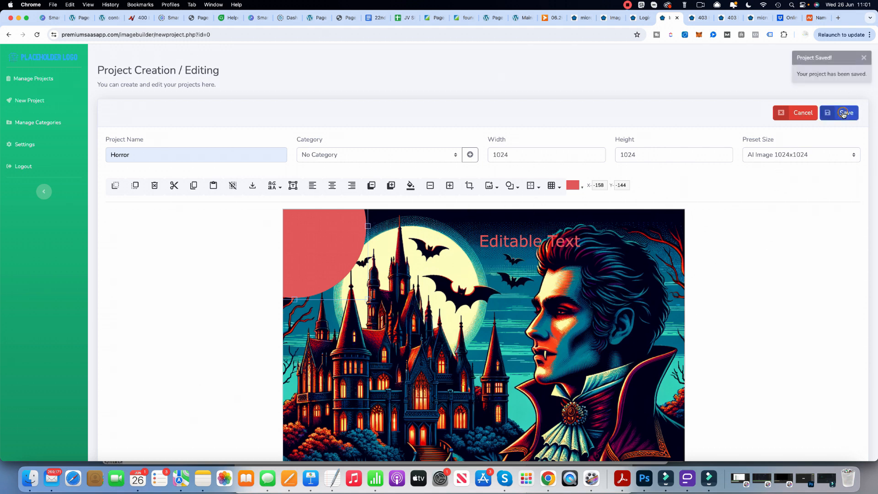
View the saved project in the projects list and reload the admin's Users list to check the user's project count.
{"action": "left_click", "coordinate": [30, 77]}
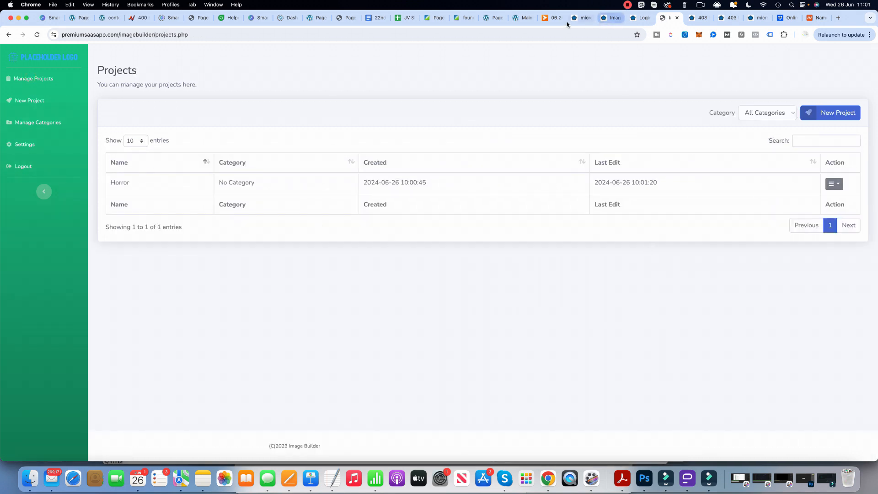
{"action": "left_click", "coordinate": [610, 20]}
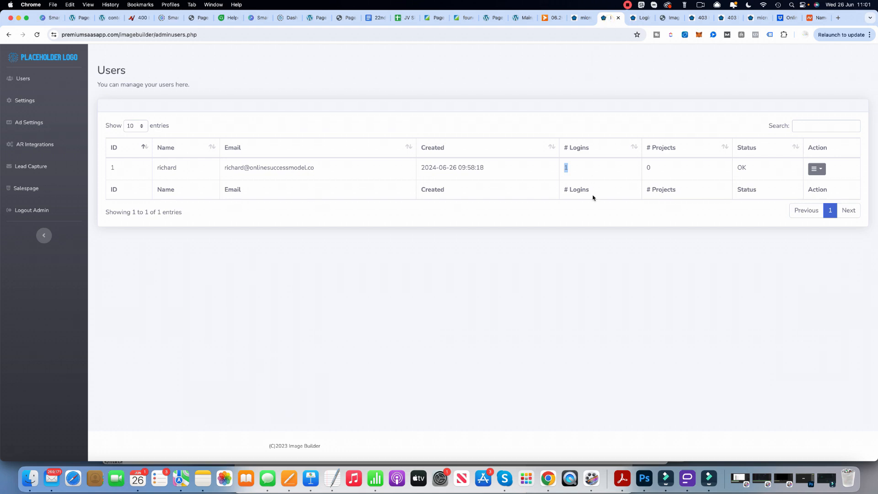
{"action": "right_click", "coordinate": [620, 240]}
{"action": "left_click", "coordinate": [636, 271]}
Close the deployment details in Microsaas AI and examine the built-in apps on both pages of the Apps list.
{"action": "left_click", "coordinate": [580, 18]}
{"action": "left_click", "coordinate": [586, 65]}
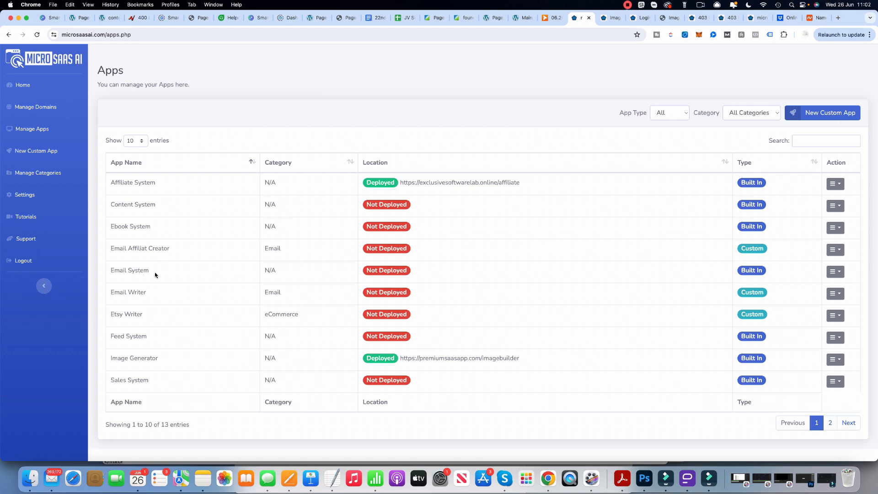
{"action": "left_click_drag", "start_coordinate": [113, 271], "coordinate": [150, 270]}
{"action": "triple_click", "coordinate": [145, 337]}
{"action": "left_click_drag", "start_coordinate": [111, 380], "coordinate": [152, 381]}
{"action": "left_click", "coordinate": [178, 384]}
{"action": "left_click", "coordinate": [830, 422]}
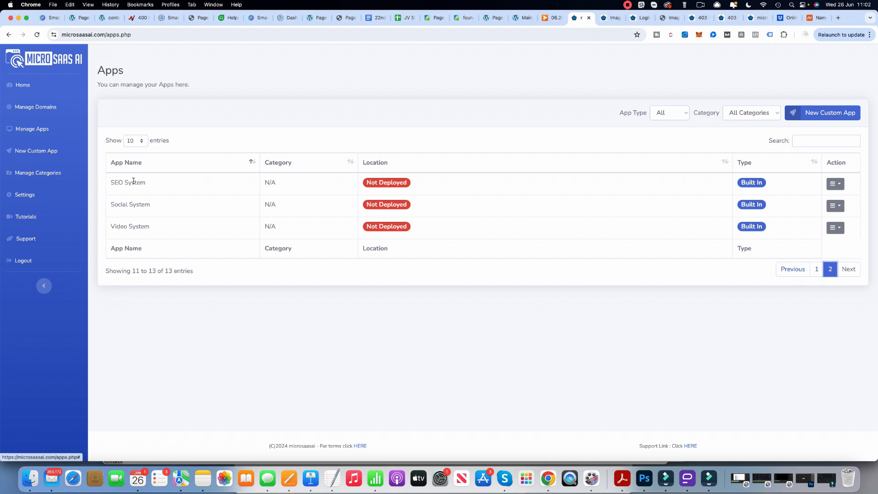
{"action": "left_click_drag", "start_coordinate": [112, 205], "coordinate": [151, 206]}
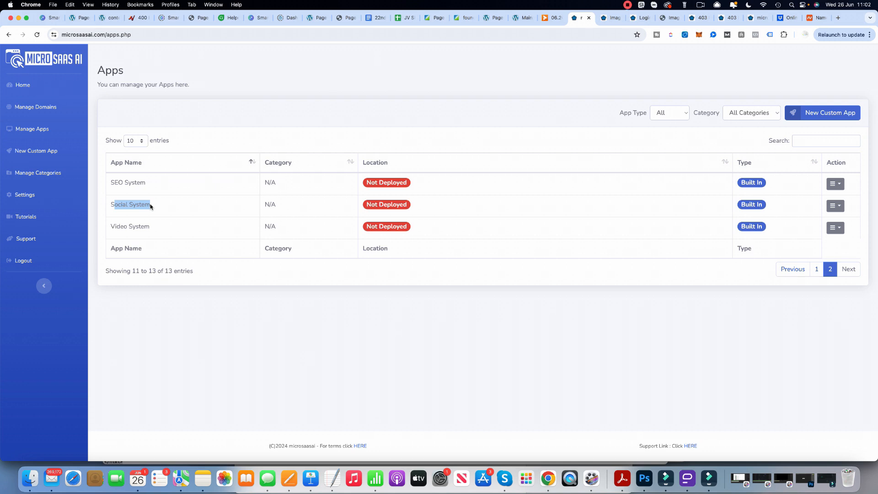
{"action": "left_click_drag", "start_coordinate": [155, 228], "coordinate": [90, 227]}
{"action": "left_click", "coordinate": [204, 237]}
Return to the first page of the Apps list and check the deployed Image Generator's admin information.
{"action": "left_click", "coordinate": [38, 135]}
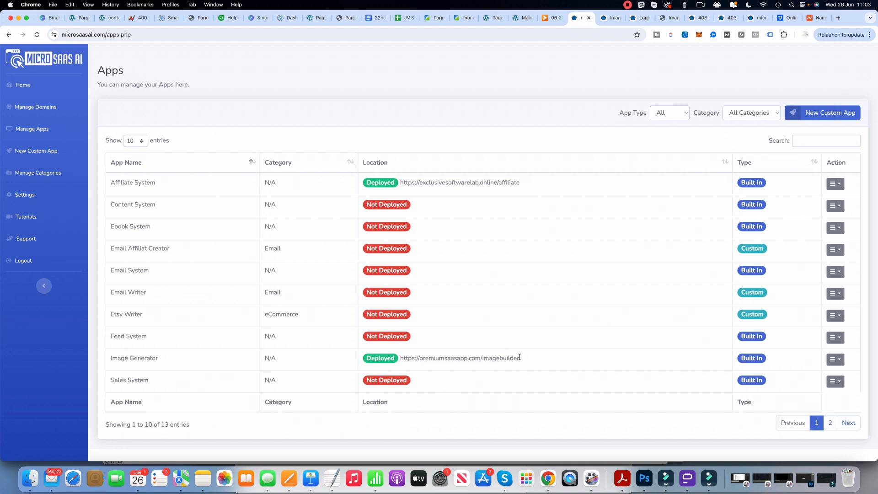
{"action": "left_click", "coordinate": [840, 362]}
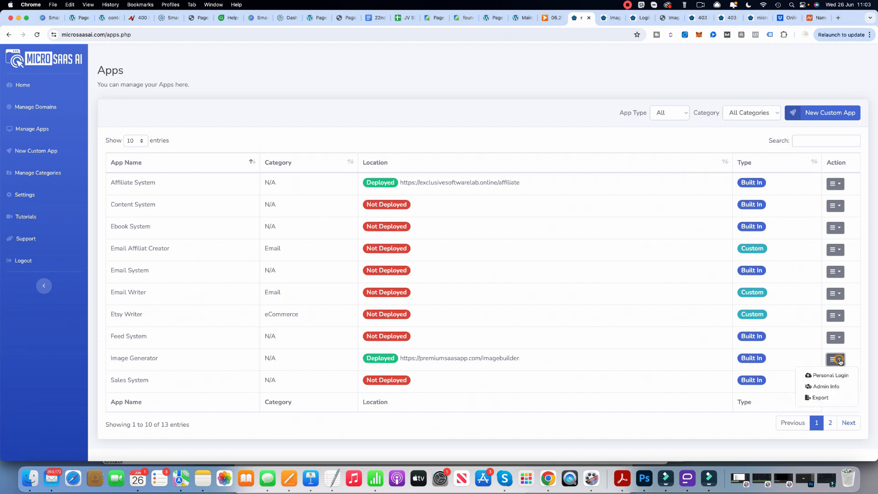
{"action": "left_click", "coordinate": [835, 387]}
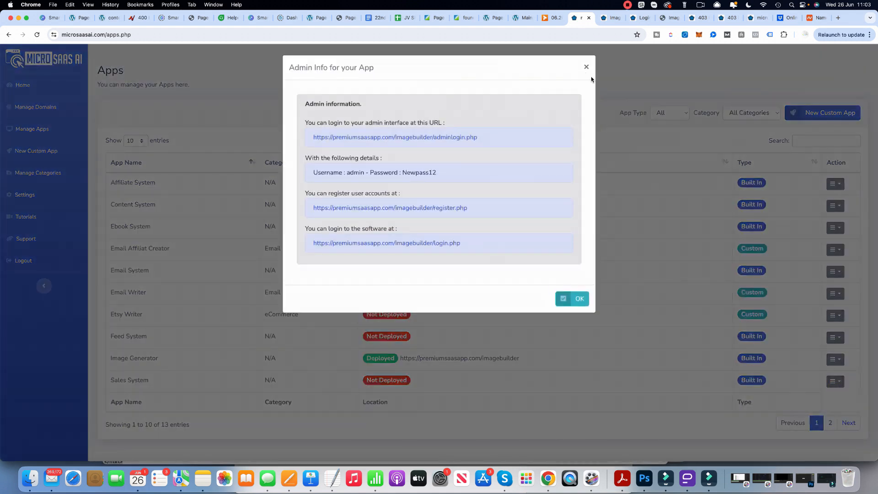
{"action": "left_click", "coordinate": [585, 67]}
Open the Image Generator's personal login page, look at its login form, and return to the Apps list.
{"action": "left_click", "coordinate": [843, 358]}
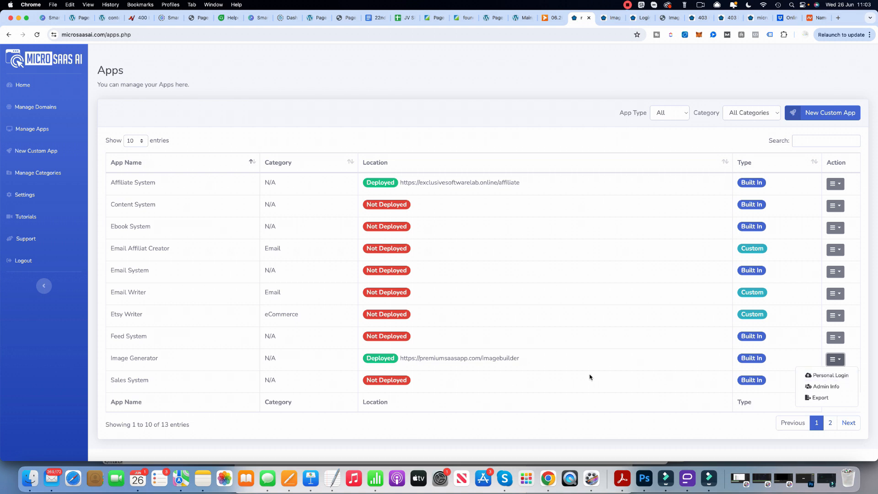
{"action": "left_click", "coordinate": [831, 375]}
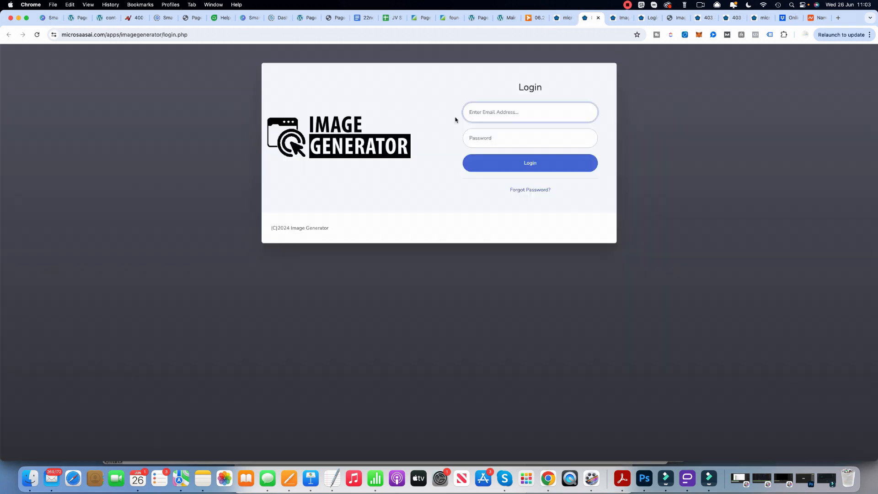
{"action": "left_click", "coordinate": [482, 117]}
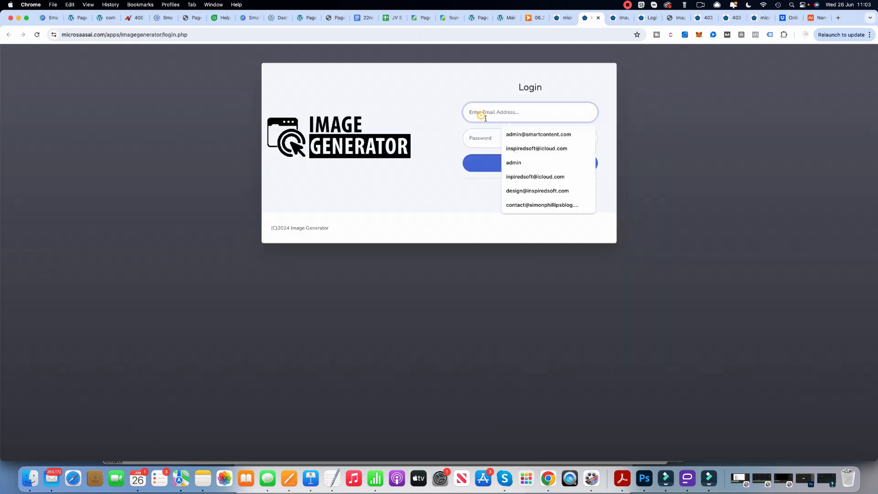
{"action": "left_click", "coordinate": [477, 131]}
{"action": "left_click", "coordinate": [431, 89]}
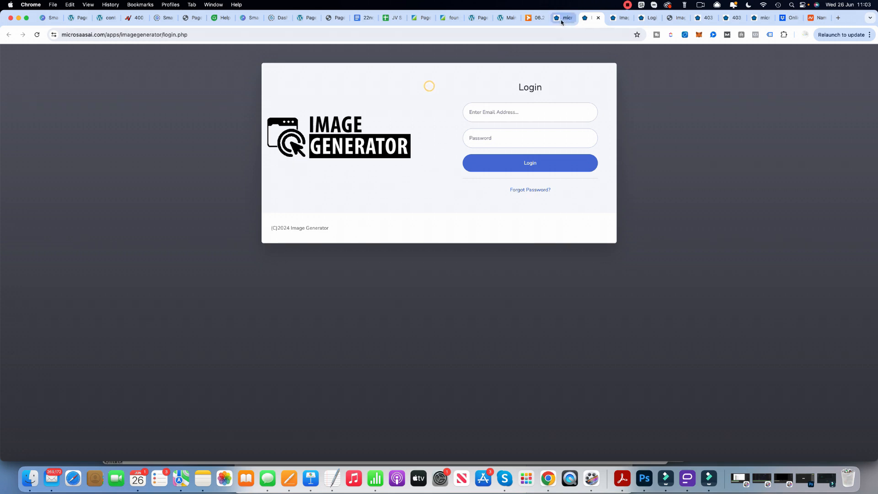
{"action": "key", "text": "super+alt+Left"}
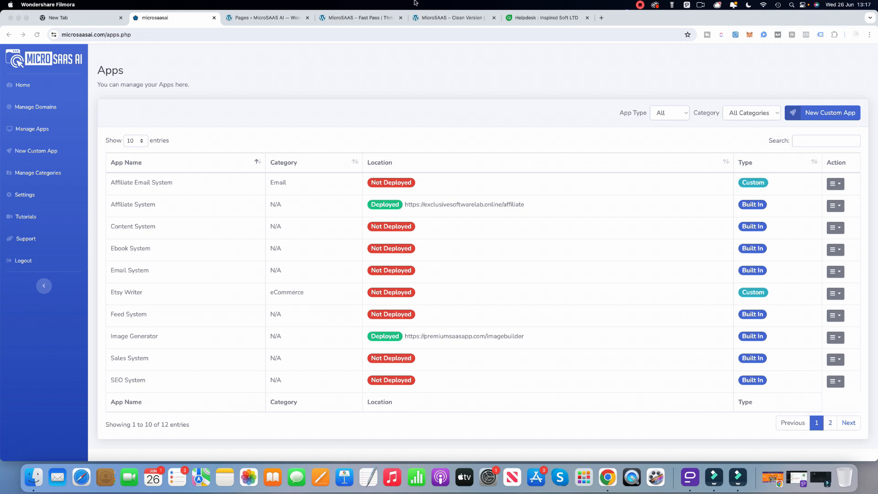
Look through the app type filter's All, Built In and Custom options for the Apps list.
{"action": "left_click", "coordinate": [680, 116]}
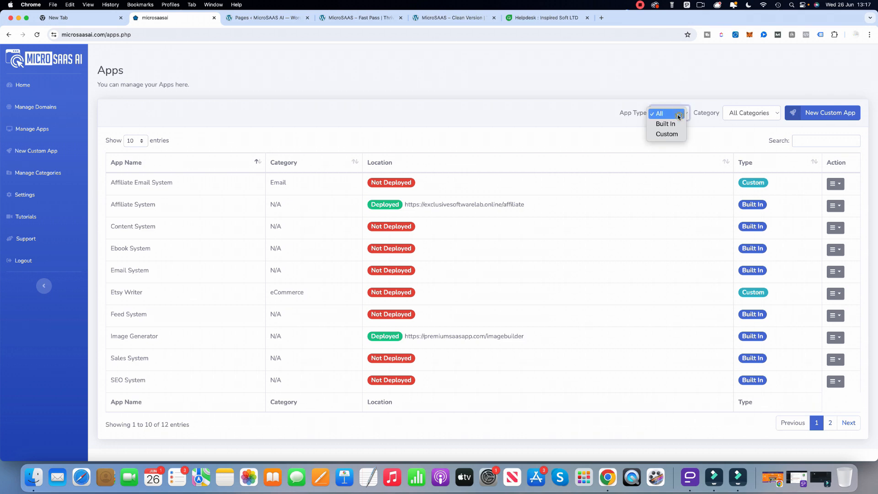
{"action": "left_click", "coordinate": [672, 123]}
{"action": "left_click", "coordinate": [683, 117]}
{"action": "left_click", "coordinate": [676, 123]}
{"action": "left_click", "coordinate": [679, 115]}
{"action": "left_click", "coordinate": [659, 93]}
Start a new custom app, name it "Affiliate Tool" and assign it to the Email category.
{"action": "left_click", "coordinate": [834, 114]}
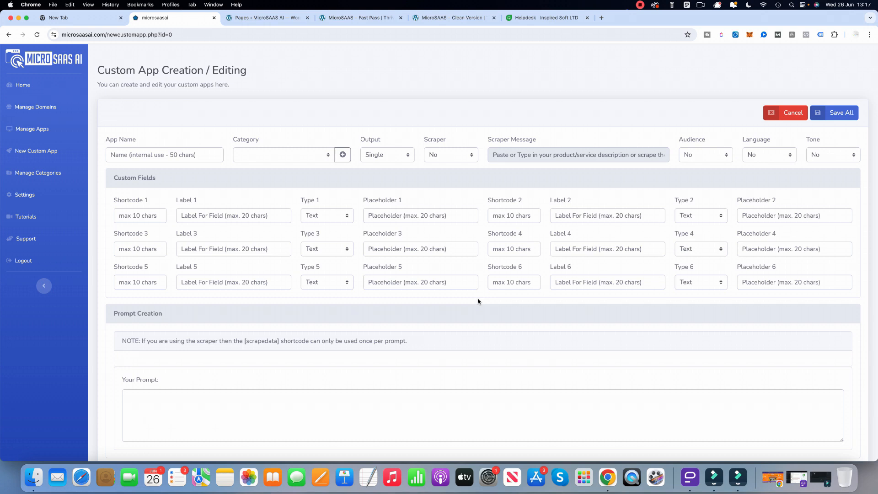
{"action": "left_click", "coordinate": [136, 155]}
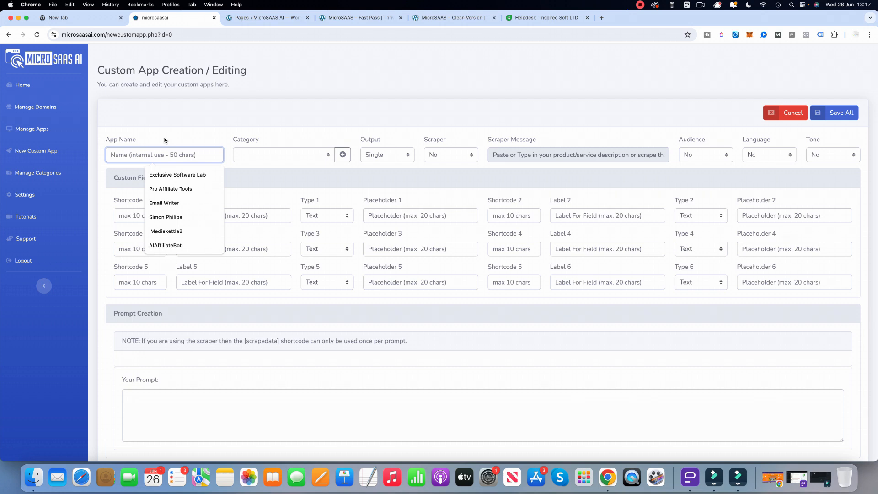
{"action": "type", "text": "Affiliate Tool"}
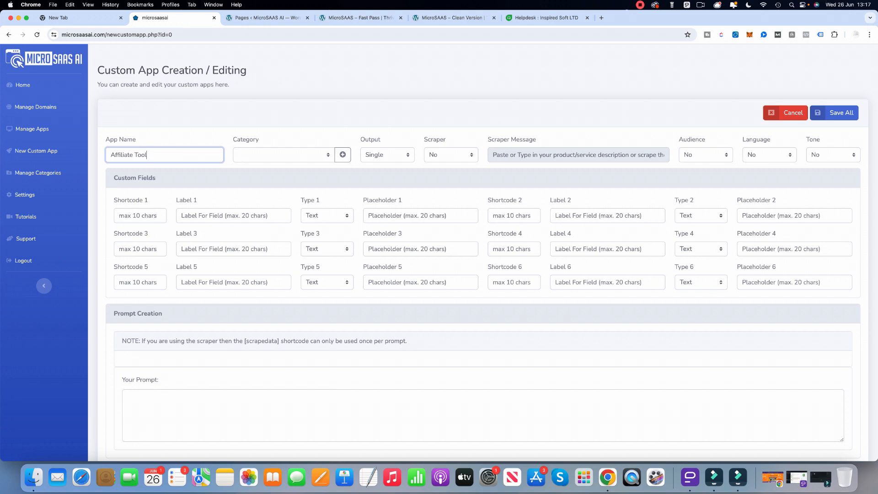
{"action": "left_click", "coordinate": [270, 154]}
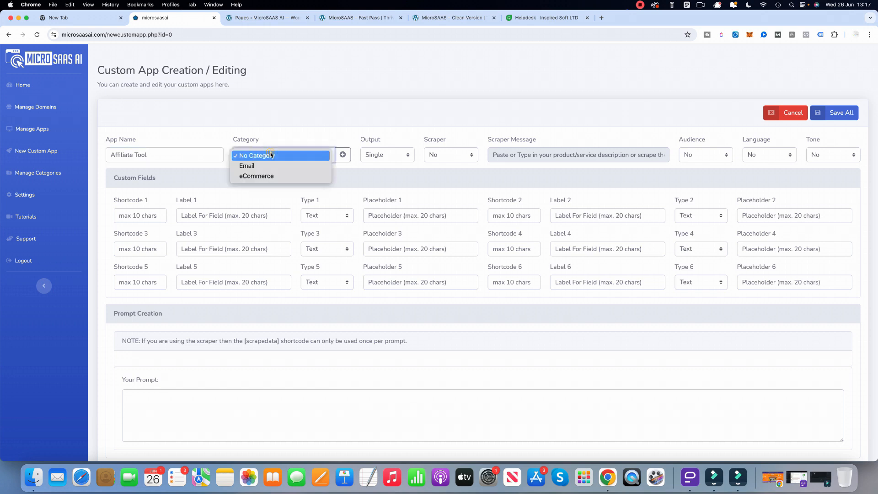
{"action": "left_click", "coordinate": [267, 166]}
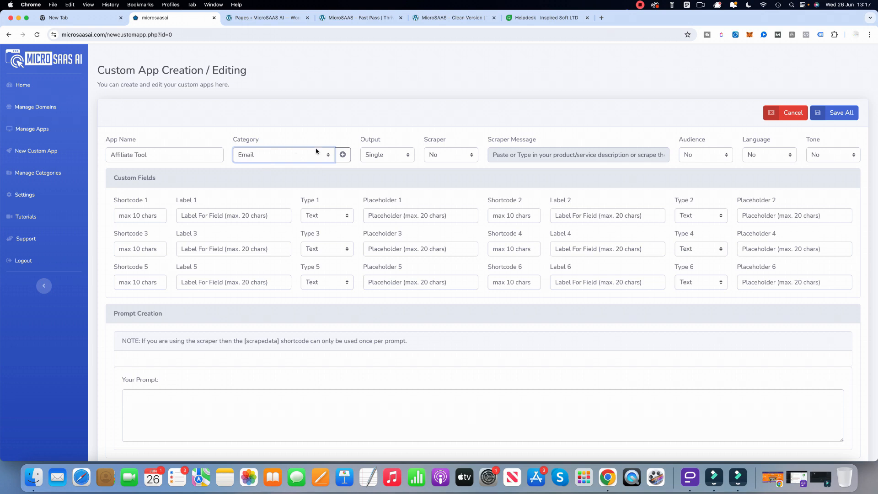
Try the Multi output option, examine its output name and prompt fields, and set the output back to Single.
{"action": "left_click", "coordinate": [399, 157]}
{"action": "left_click", "coordinate": [393, 163]}
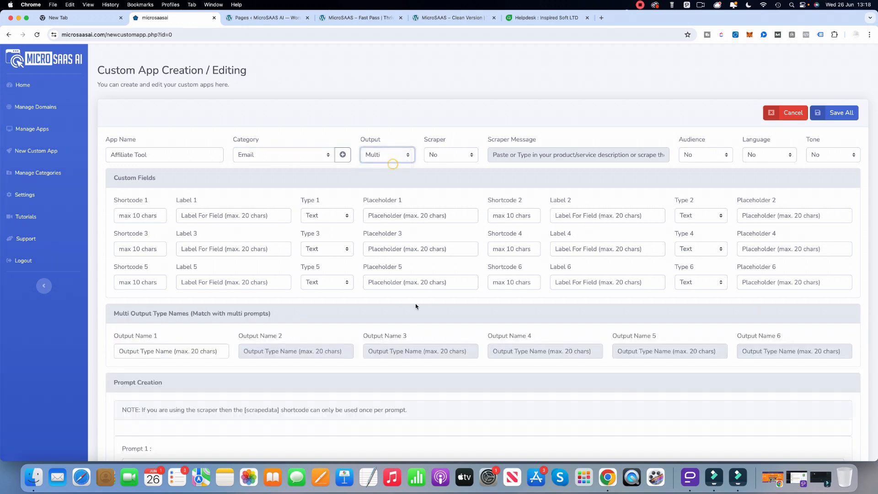
{"action": "scroll", "coordinate": [414, 377], "scroll_direction": "down", "scroll_amount": 10}
{"action": "scroll", "coordinate": [245, 200], "scroll_direction": "up", "scroll_amount": 9}
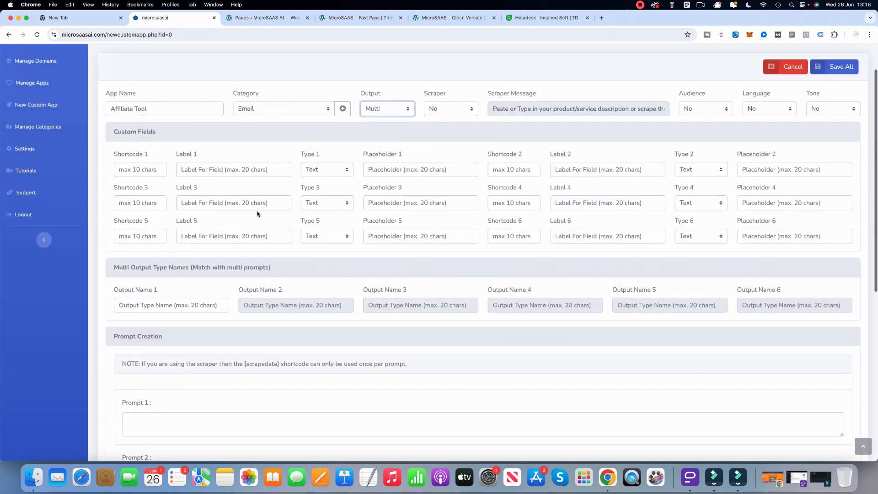
{"action": "scroll", "coordinate": [319, 219], "scroll_direction": "down", "scroll_amount": 5}
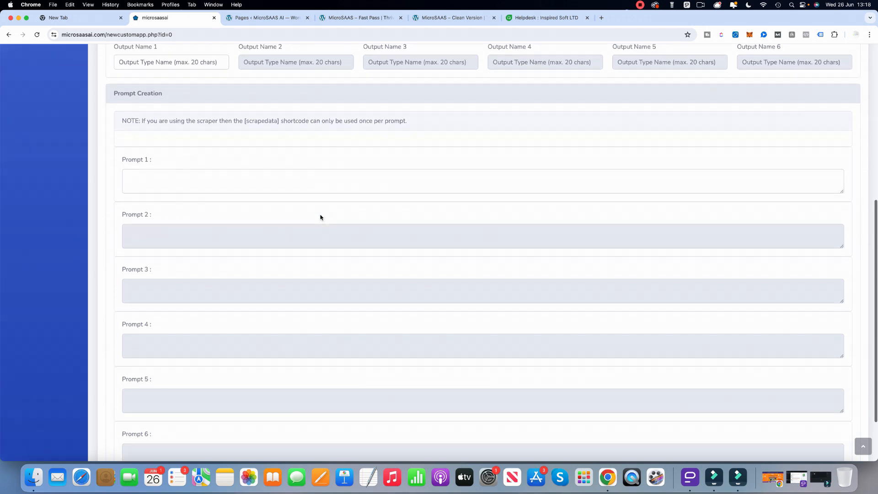
{"action": "scroll", "coordinate": [320, 217], "scroll_direction": "up", "scroll_amount": 10}
{"action": "left_click", "coordinate": [390, 154]}
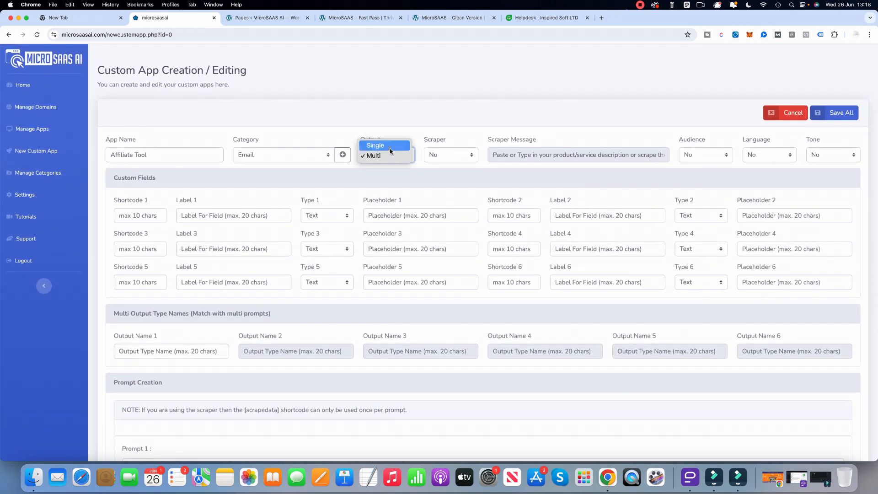
{"action": "left_click", "coordinate": [390, 145]}
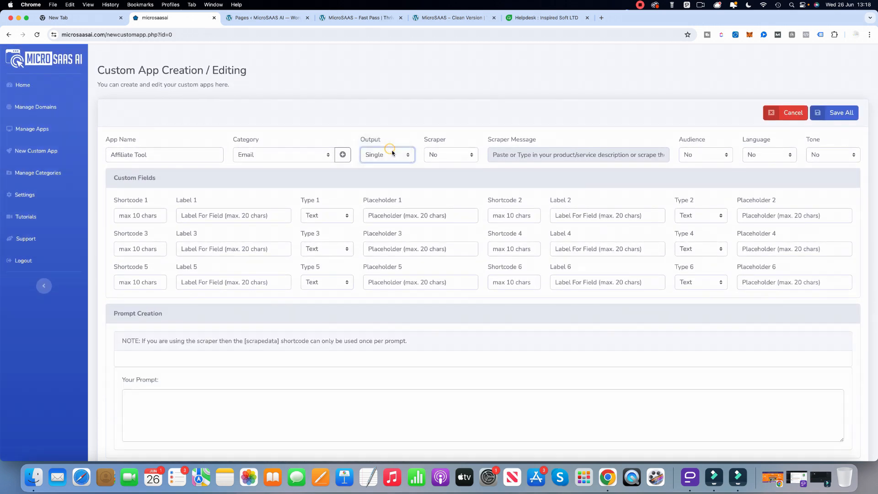
Turn the scraper on to preview its prompt shortcodes, and turn it back off.
{"action": "left_click", "coordinate": [448, 156]}
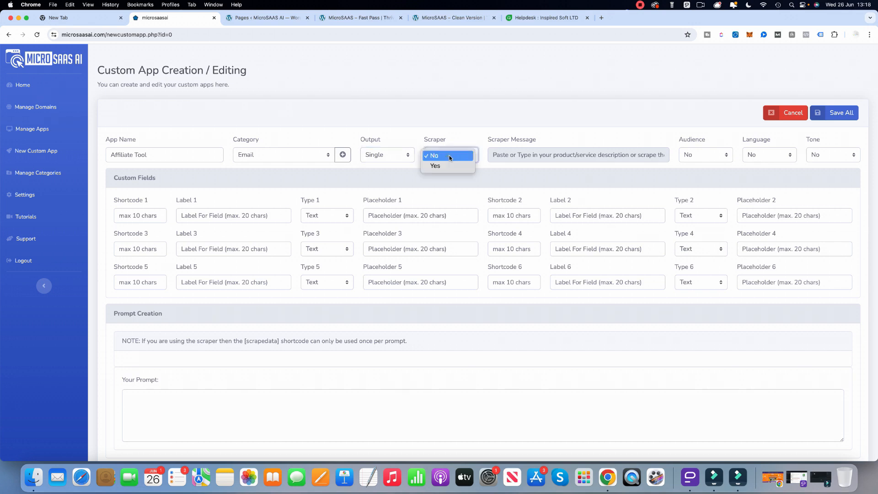
{"action": "left_click", "coordinate": [439, 164]}
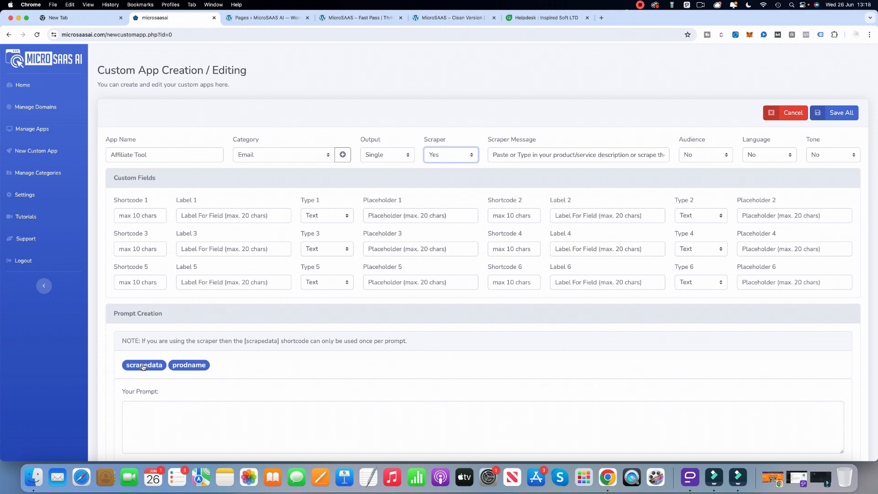
{"action": "left_click", "coordinate": [438, 154]}
{"action": "left_click", "coordinate": [443, 147]}
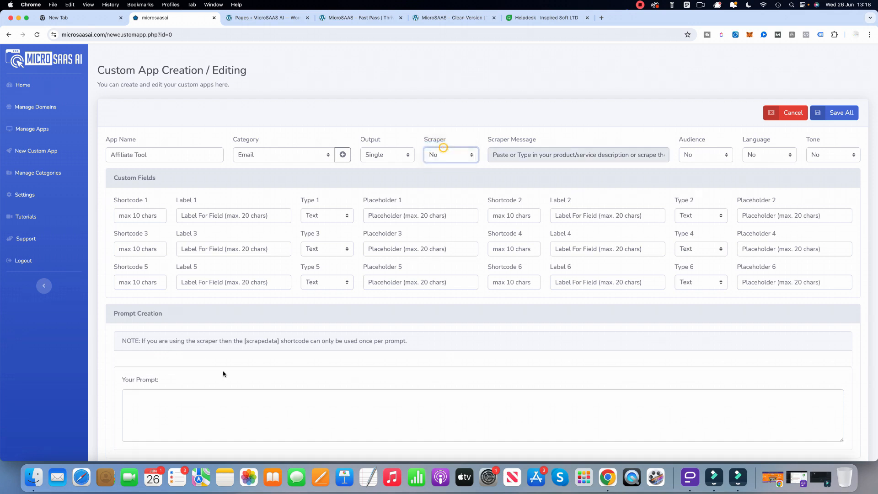
Set the Scraper, Audience, Language and Tone options of the custom app to Yes.
{"action": "left_click", "coordinate": [453, 159]}
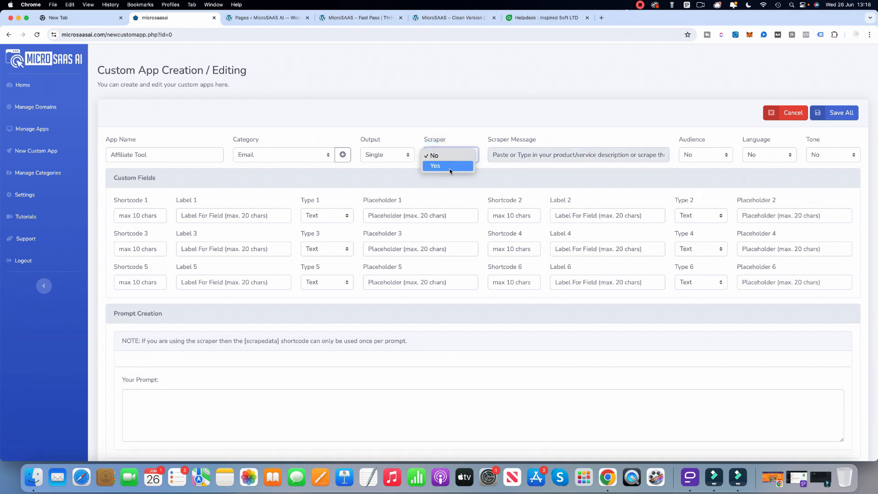
{"action": "left_click", "coordinate": [449, 168]}
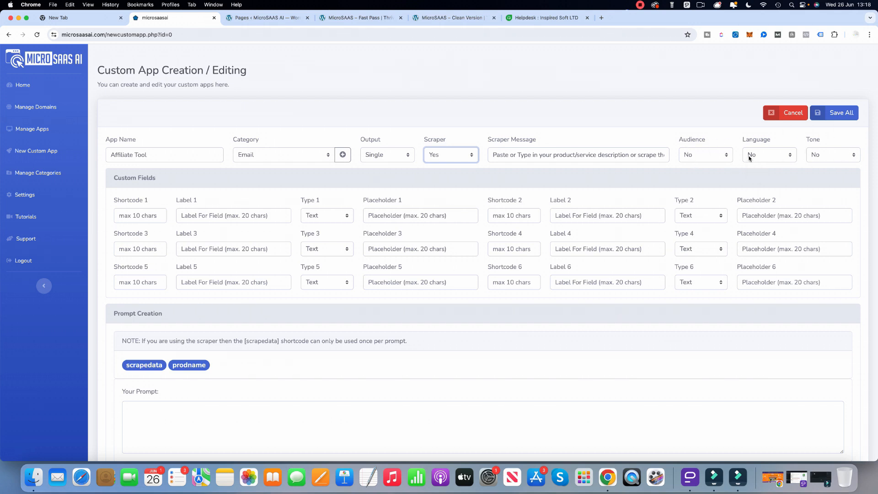
{"action": "left_click", "coordinate": [719, 155]}
{"action": "left_click", "coordinate": [707, 166]}
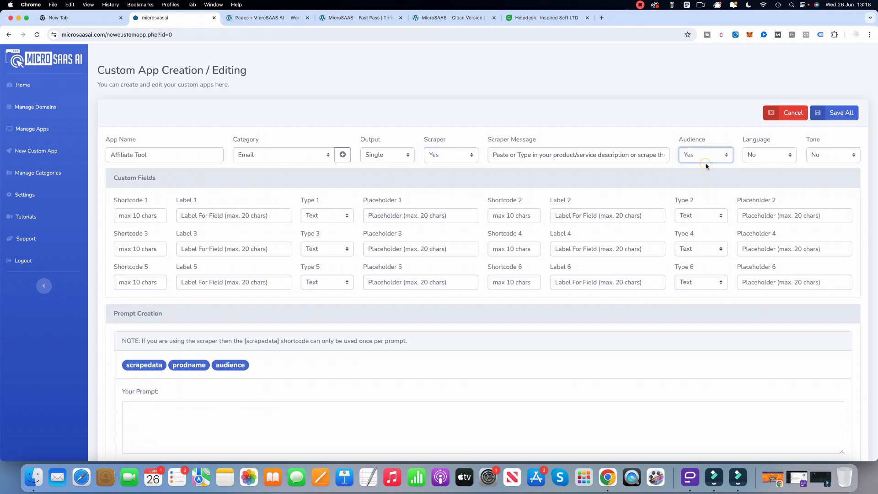
{"action": "left_click", "coordinate": [780, 158]}
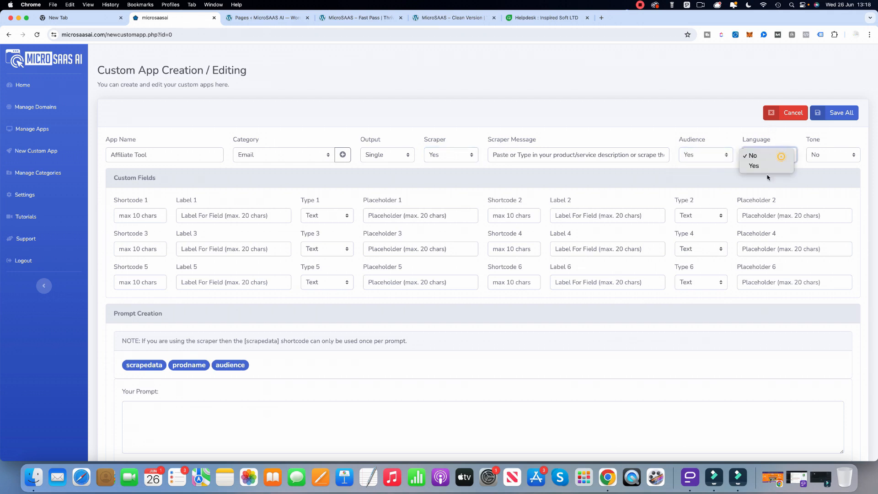
{"action": "left_click", "coordinate": [776, 166]}
{"action": "left_click", "coordinate": [823, 155]}
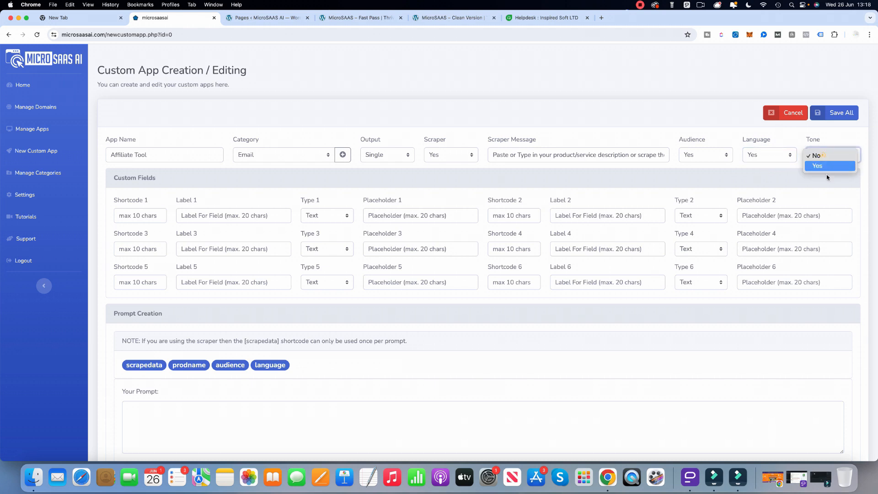
{"action": "left_click", "coordinate": [825, 164]}
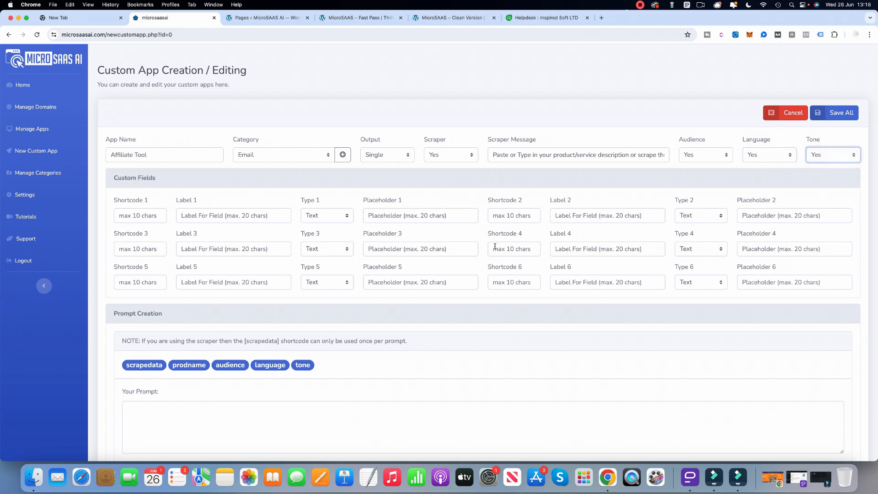
Begin the app's prompt with "Act as an expert affilate marketer and email copywriter".
{"action": "scroll", "coordinate": [332, 289], "scroll_direction": "down", "scroll_amount": 3}
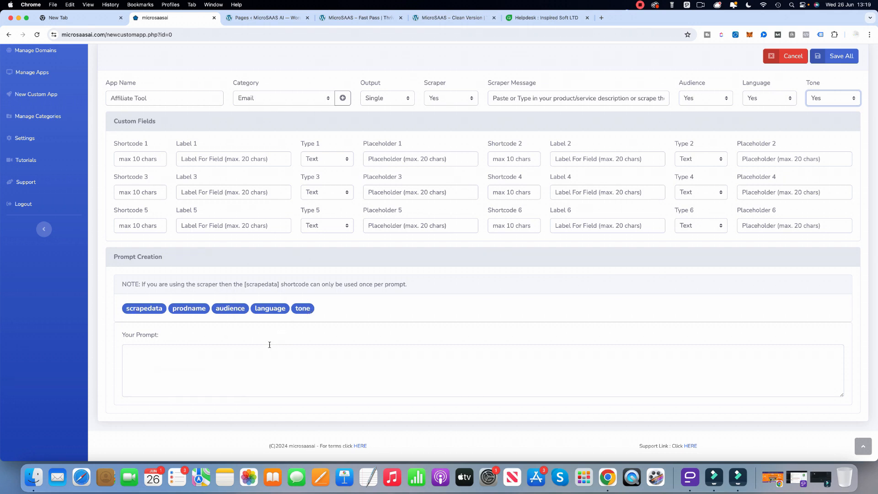
{"action": "left_click", "coordinate": [217, 356]}
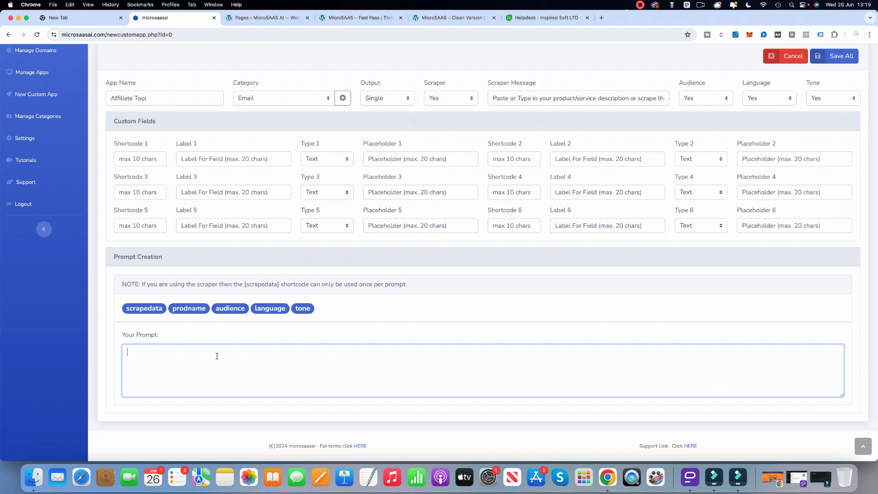
{"action": "type", "text": "Act as "}
{"action": "type", "text": "an expert af"}
{"action": "type", "text": "filuia"}
{"action": "type", "text": "ate market"}
{"action": "type", "text": "er"}
{"action": "type", "text": " and email"}
{"action": "type", "text": " copywri"}
{"action": "type", "text": "ter"}
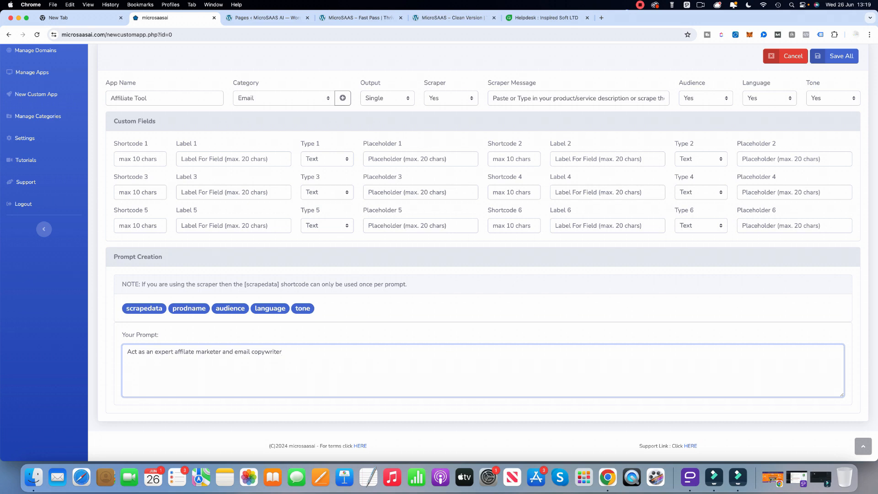
{"action": "type", "text": ". I am going to give you details of a produ"}
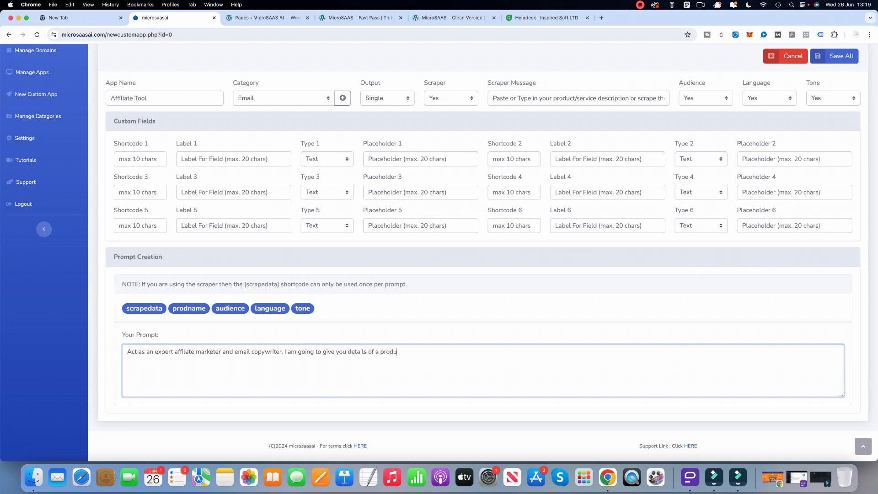
{"action": "type", "text": "ct scraped from its webpage. Take that information and "}
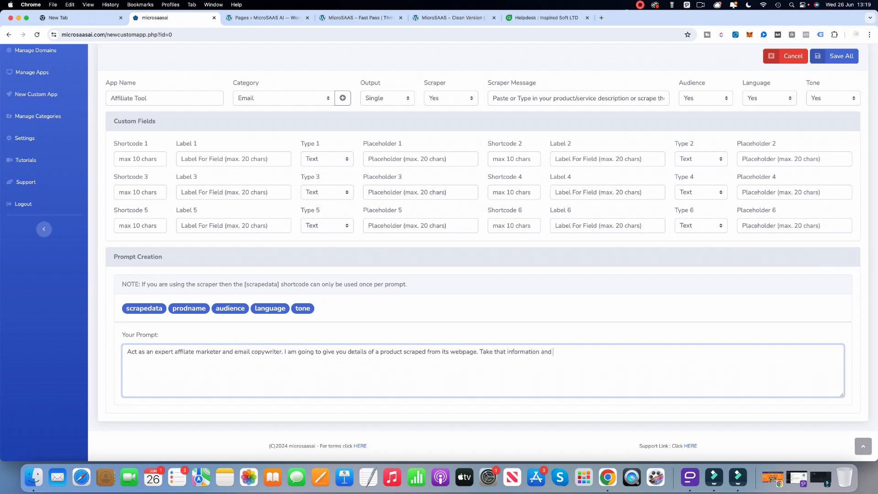
{"action": "type", "text": "create"}
Define the first custom field with shortcode Campaign, label "How many email", type Text and placeholder "How many emails".
{"action": "left_click", "coordinate": [139, 160]}
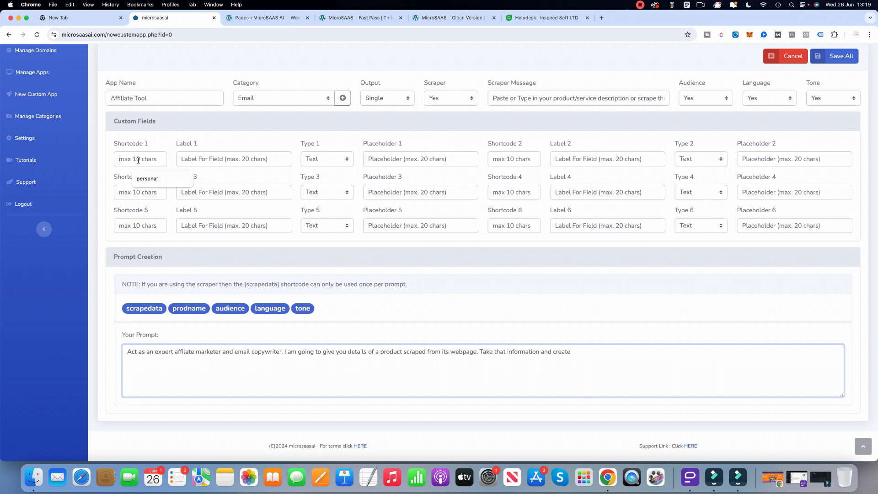
{"action": "type", "text": "Campaign"}
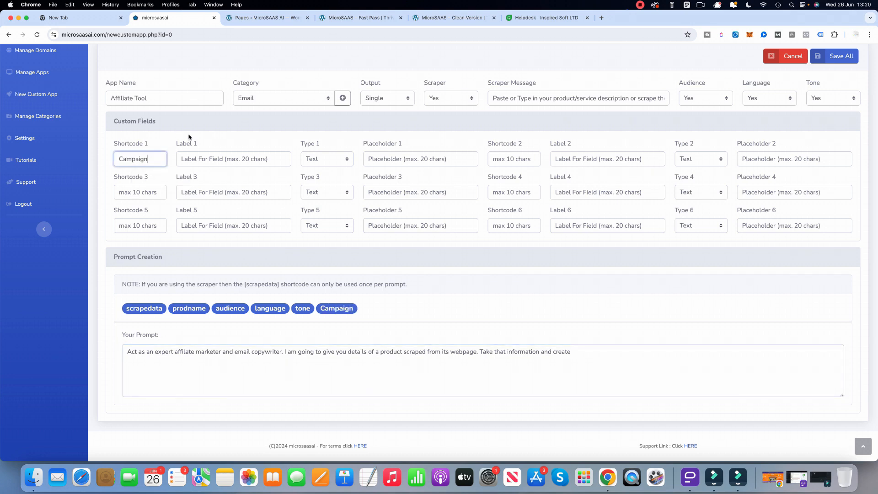
{"action": "left_click", "coordinate": [204, 157]}
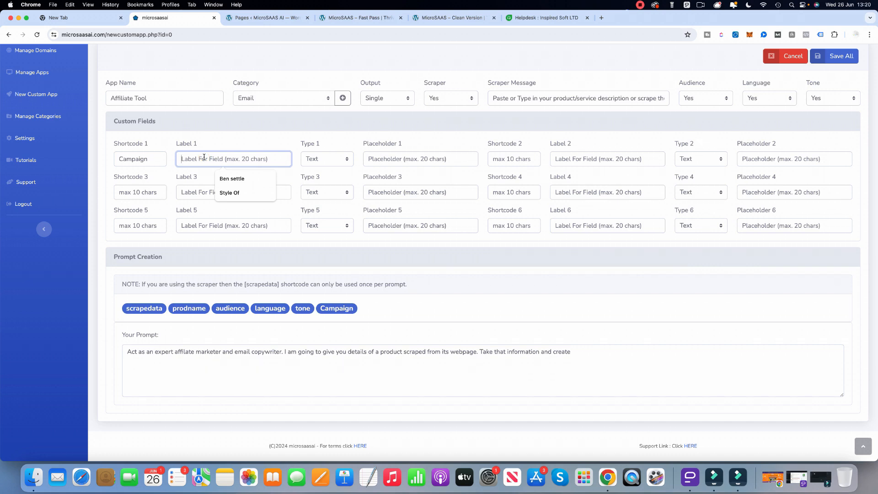
{"action": "type", "text": "How ma"}
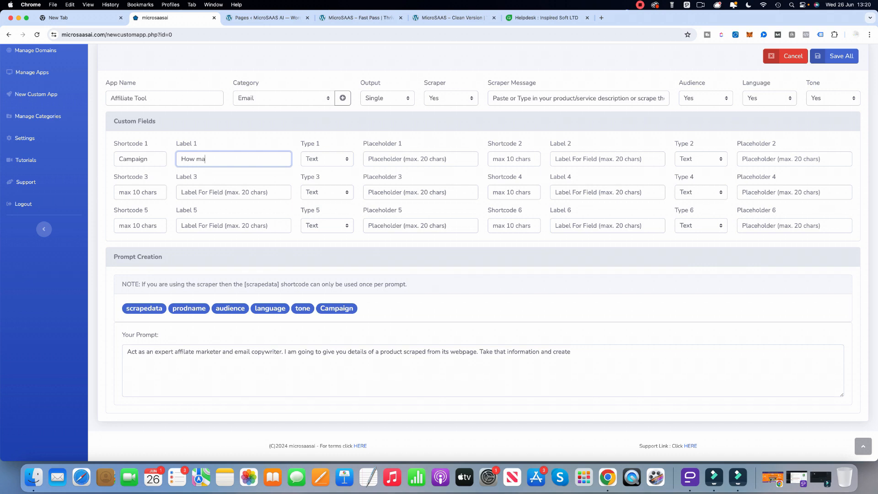
{"action": "type", "text": "nu email"}
{"action": "left_click", "coordinate": [323, 160]}
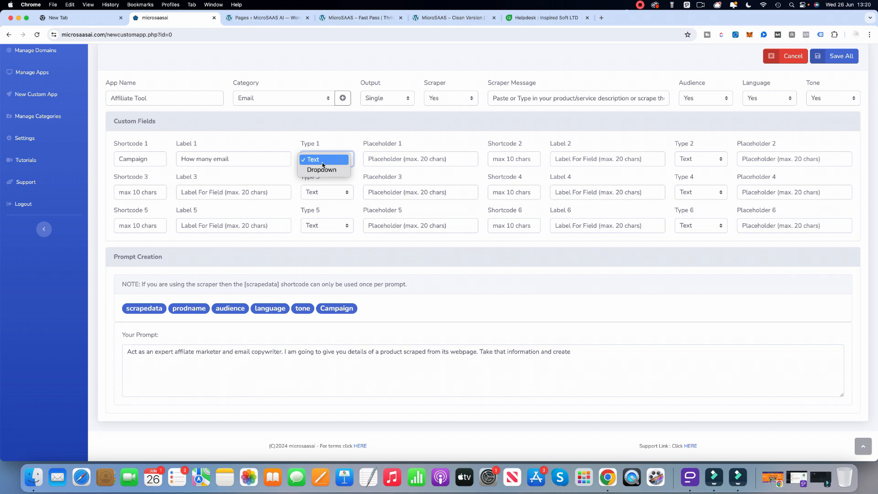
{"action": "left_click", "coordinate": [308, 162]}
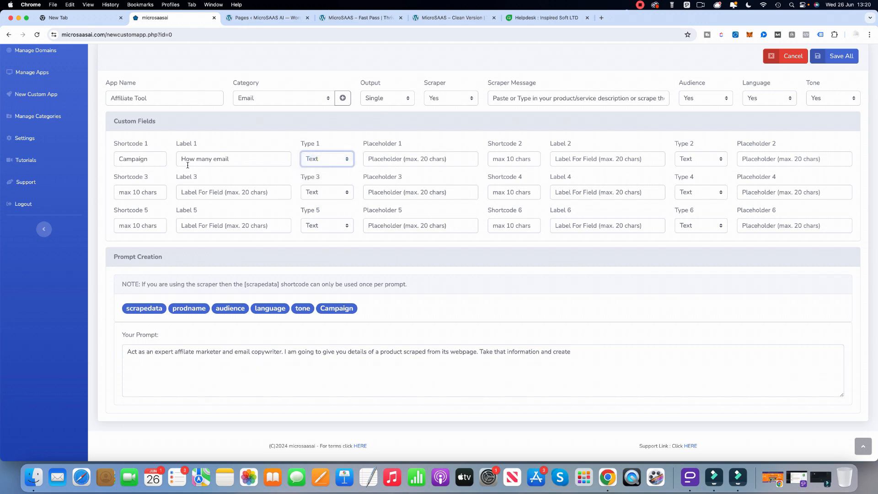
{"action": "left_click", "coordinate": [415, 160]}
{"action": "type", "text": "How many emails"}
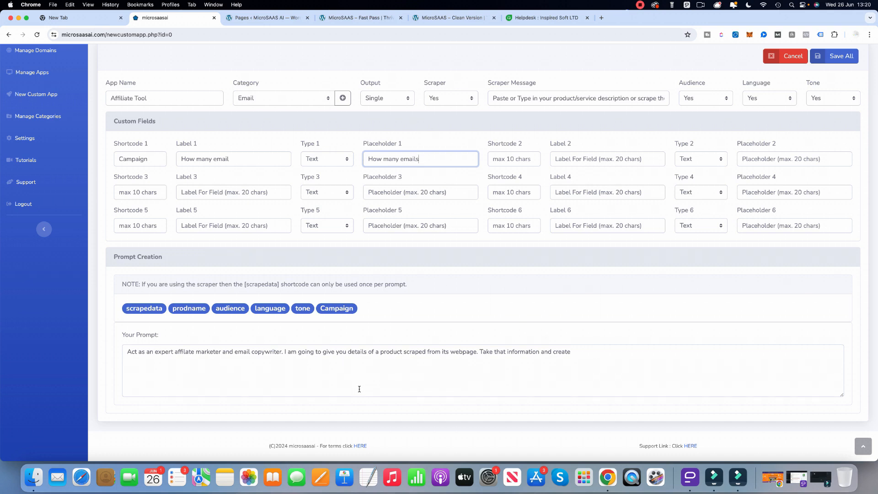
Continue the prompt with the Campaign shortcode, the words "emails in this" and the tone shortcode.
{"action": "left_click", "coordinate": [578, 354]}
{"action": "left_click", "coordinate": [337, 309]}
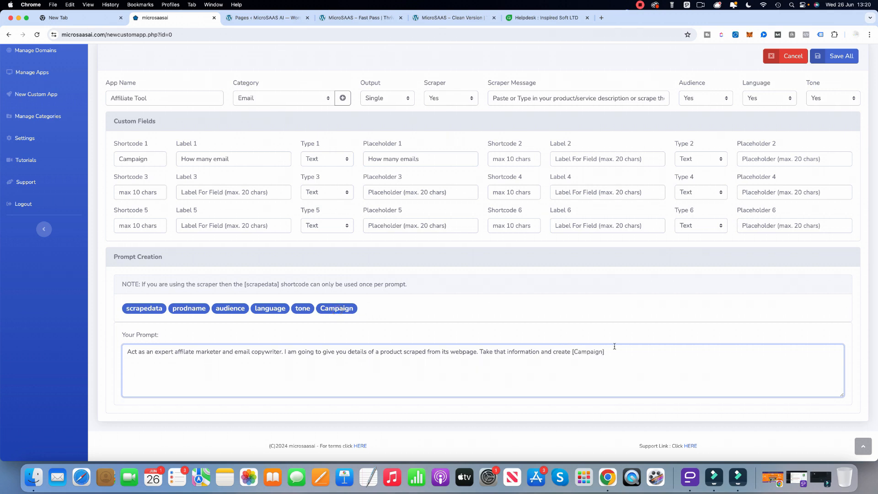
{"action": "type", "text": "emails"}
{"action": "type", "text": " in this ton"}
{"action": "type", "text": "e"}
{"action": "key", "text": "BackSpace"}
{"action": "left_click", "coordinate": [302, 309]}
Add the sentence ". This should be to this audience" to the prompt, ending with the audience shortcode.
{"action": "type", "text": ". This should be to this audience"}
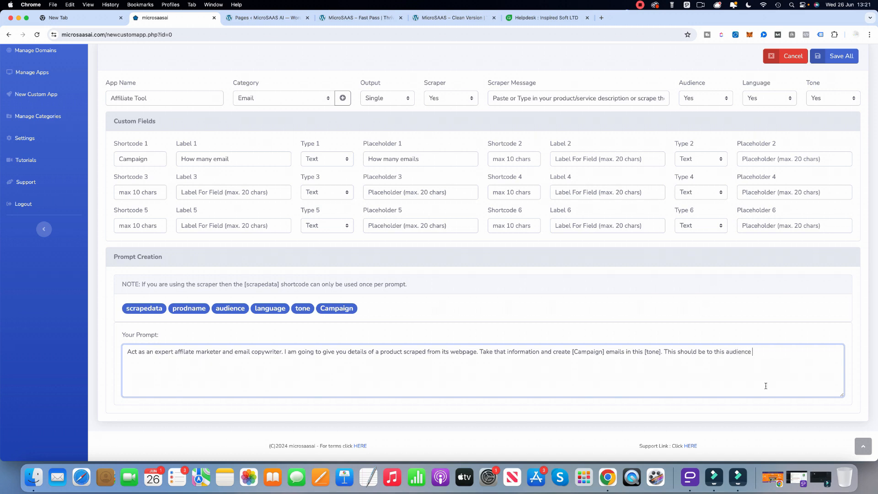
{"action": "left_click", "coordinate": [241, 311]}
Continue the prompt with ". I want the email wrote in".
{"action": "type", "text": ". I want the email wrote in"}
Enter Length as the second custom field's shortcode and insert that shortcode at the end of the prompt.
{"action": "left_click", "coordinate": [500, 158]}
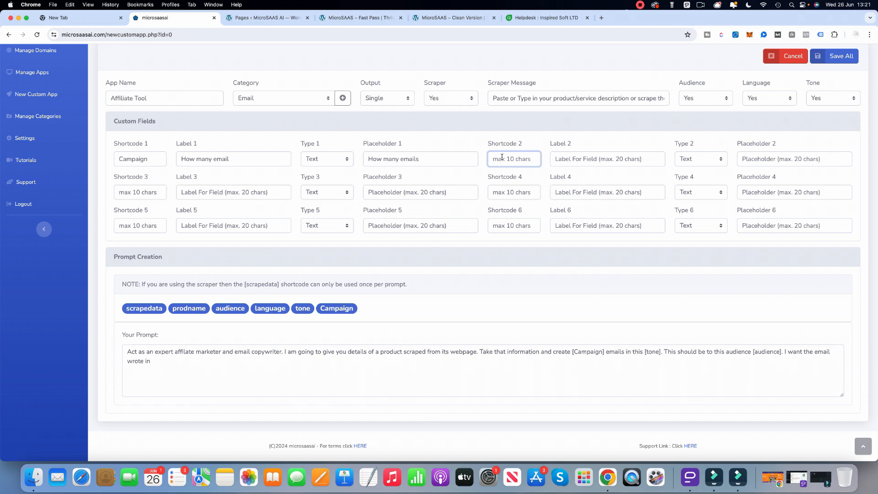
{"action": "type", "text": "Lenght"}
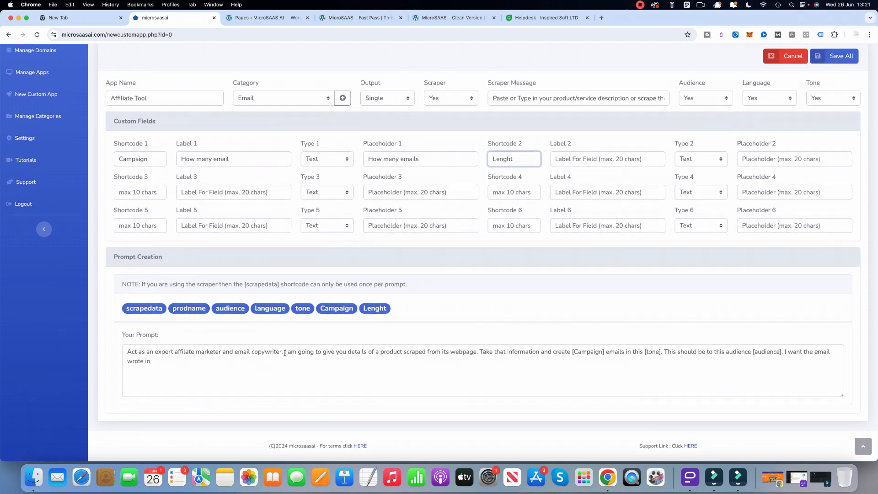
{"action": "key", "text": "BackSpace"}
{"action": "key", "text": "BackSpace"}
{"action": "type", "text": "th"}
{"action": "left_click", "coordinate": [191, 361]}
{"action": "left_click", "coordinate": [365, 313]}
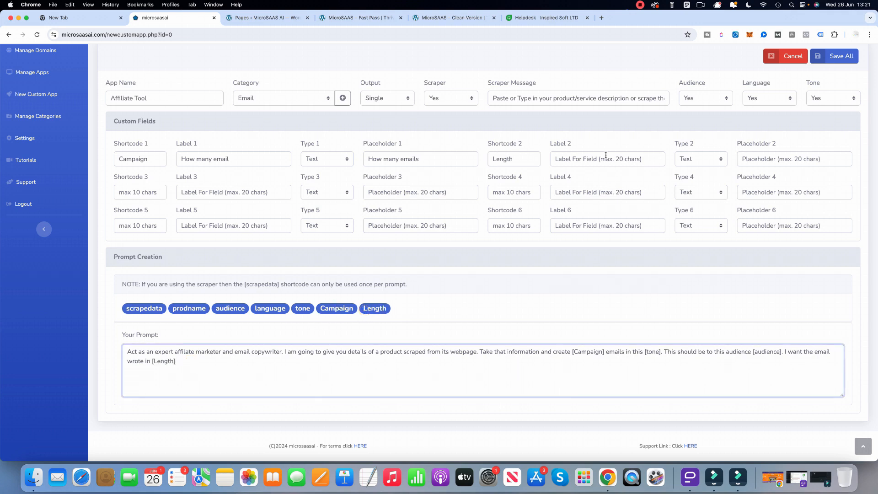
Label the second custom field "Length of emails" and set its type to Dropdown.
{"action": "left_click", "coordinate": [586, 157]}
{"action": "type", "text": "Length of emails"}
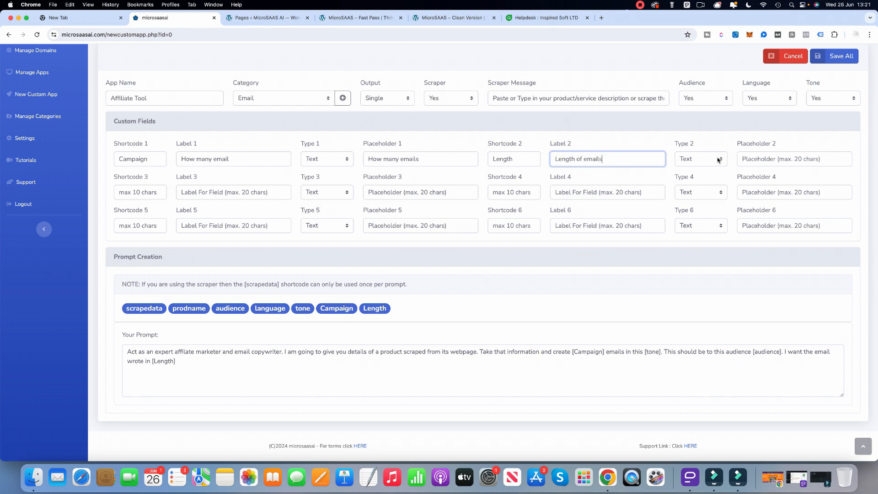
{"action": "left_click", "coordinate": [718, 160]}
{"action": "left_click", "coordinate": [706, 172]}
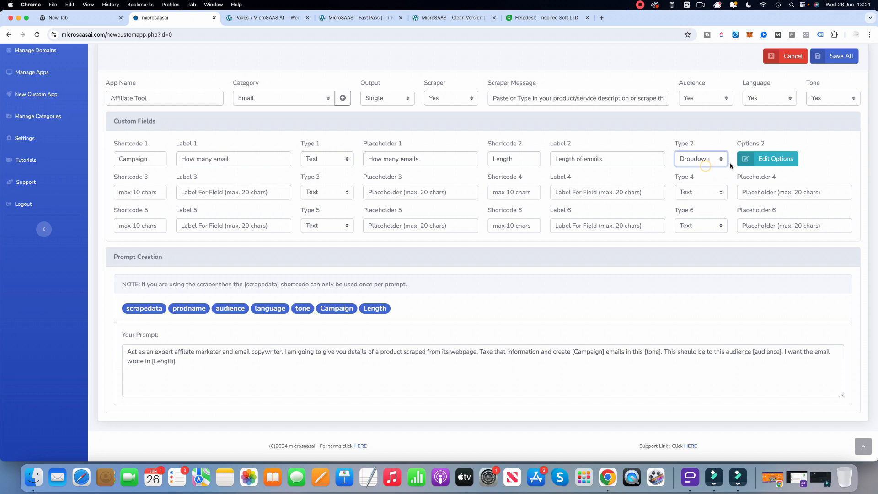
Give the second field's dropdown the options Short and Long and apply them.
{"action": "left_click", "coordinate": [772, 159]}
{"action": "left_click", "coordinate": [352, 107]}
{"action": "type", "text": "Short"}
{"action": "left_click", "coordinate": [340, 141]}
{"action": "type", "text": "Long"}
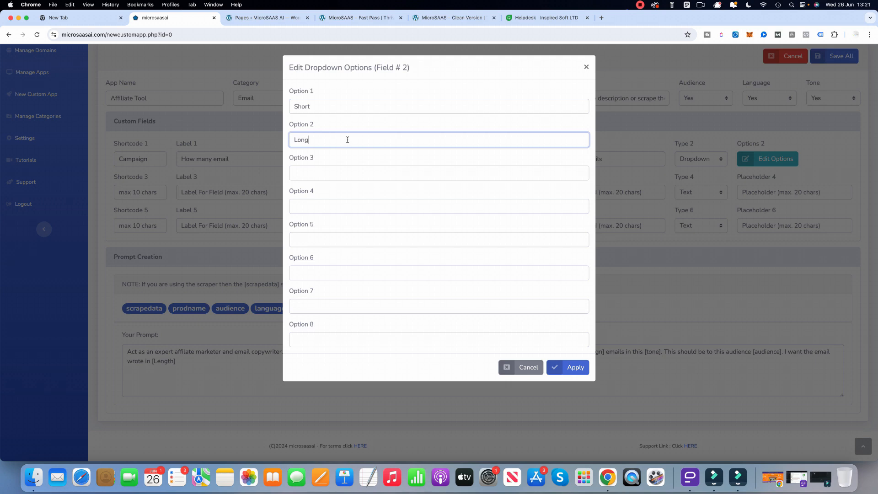
{"action": "left_click", "coordinate": [568, 373]}
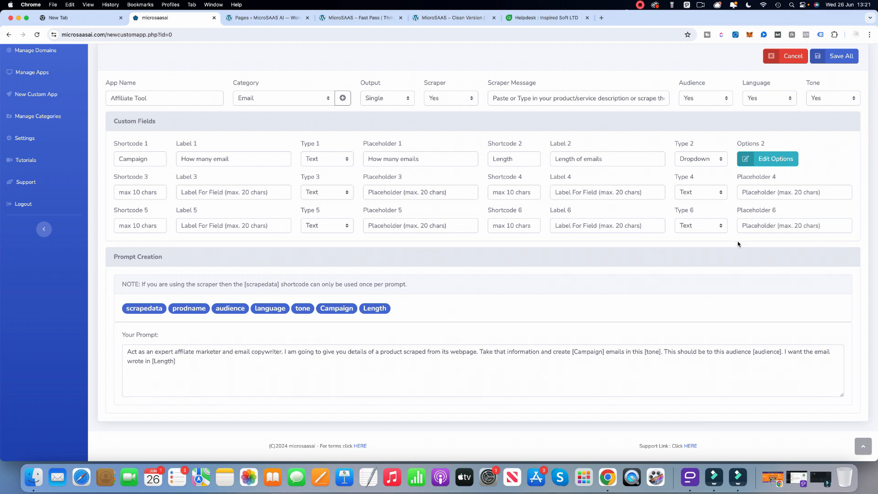
Finish the prompt with "emails. Here is the data I scraped from the product webpage:" followed by the scrapedata shortcode.
{"action": "left_click", "coordinate": [201, 361]}
{"action": "type", "text": "ema"}
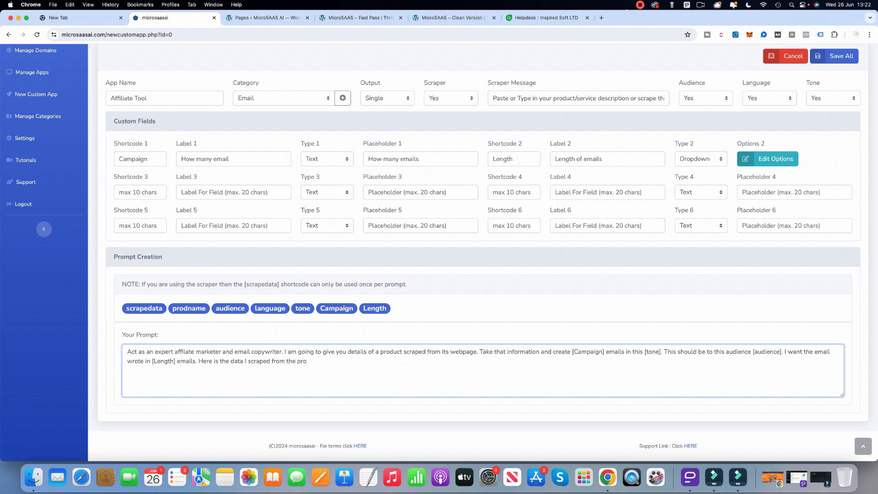
{"action": "type", "text": "t webpage"}
{"action": "left_click", "coordinate": [152, 309]}
{"action": "left_click", "coordinate": [346, 362]}
{"action": "type", "text": ": [scrapedata"}
Save the custom app and open Affiliate Tool from the app list in test mode.
{"action": "scroll", "coordinate": [513, 394], "scroll_direction": "up", "scroll_amount": 3}
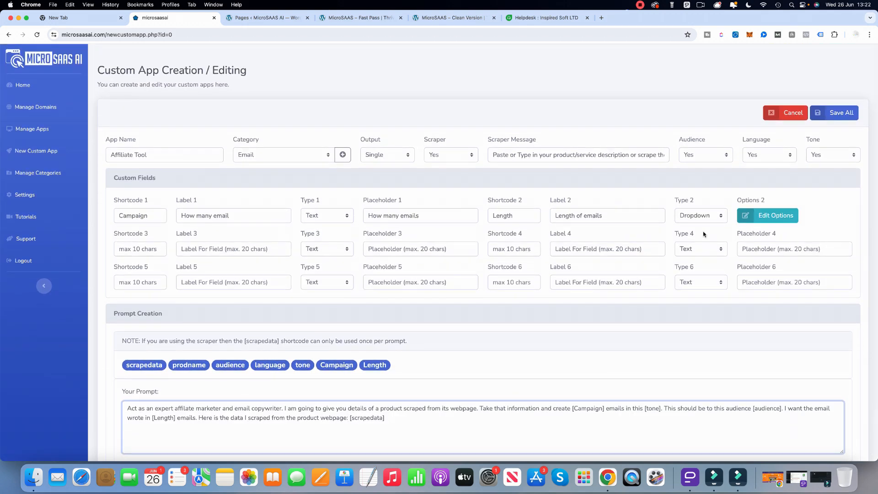
{"action": "scroll", "coordinate": [608, 314], "scroll_direction": "down", "scroll_amount": 1}
{"action": "left_click", "coordinate": [835, 86]}
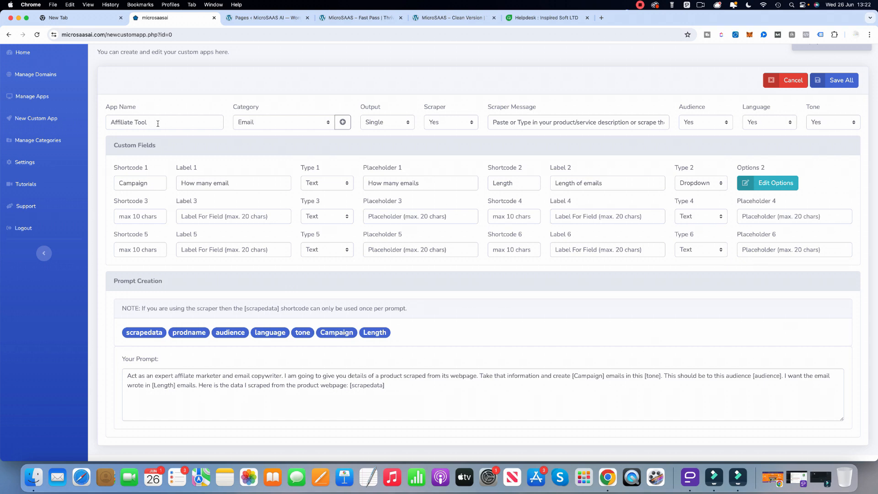
{"action": "left_click", "coordinate": [44, 96]}
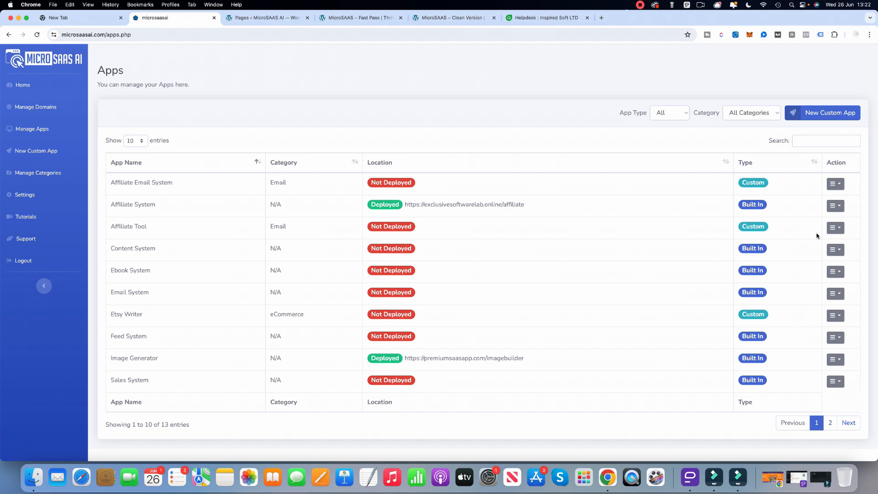
{"action": "left_click", "coordinate": [835, 228]}
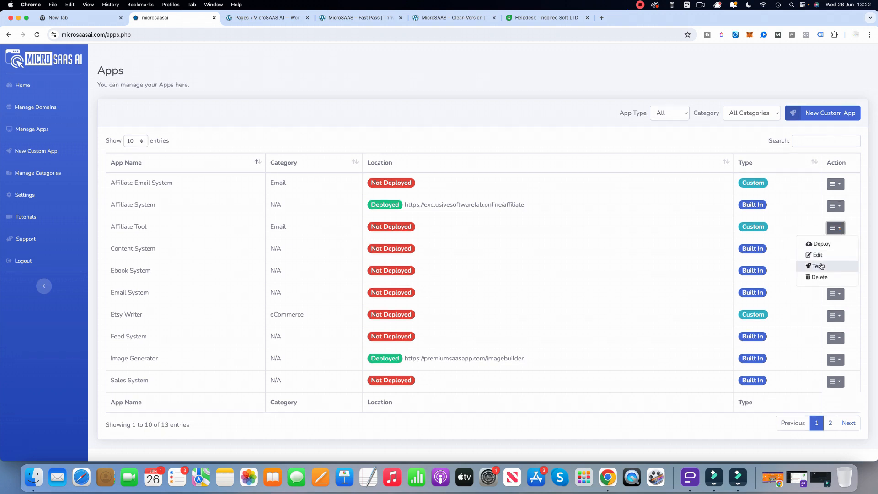
{"action": "left_click", "coordinate": [818, 266]}
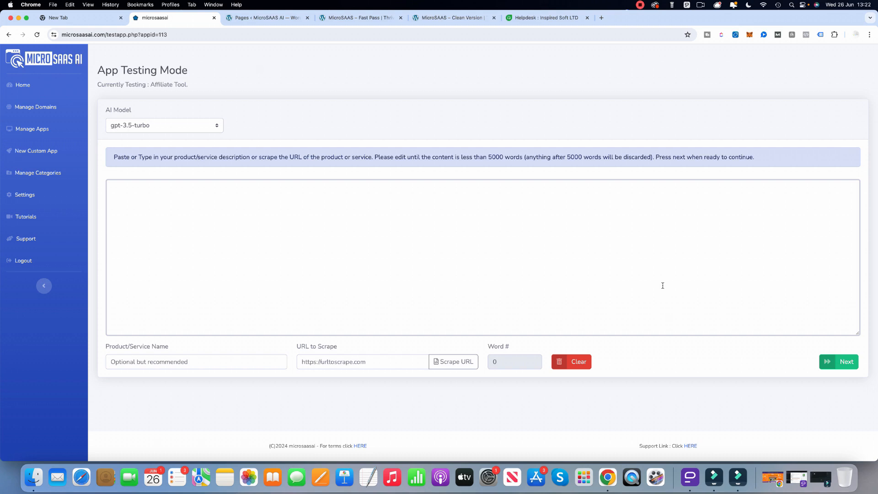
Copy the Sqribble sales page address from the other browser window and paste it as the URL to scrape.
{"action": "right_click", "coordinate": [607, 477]}
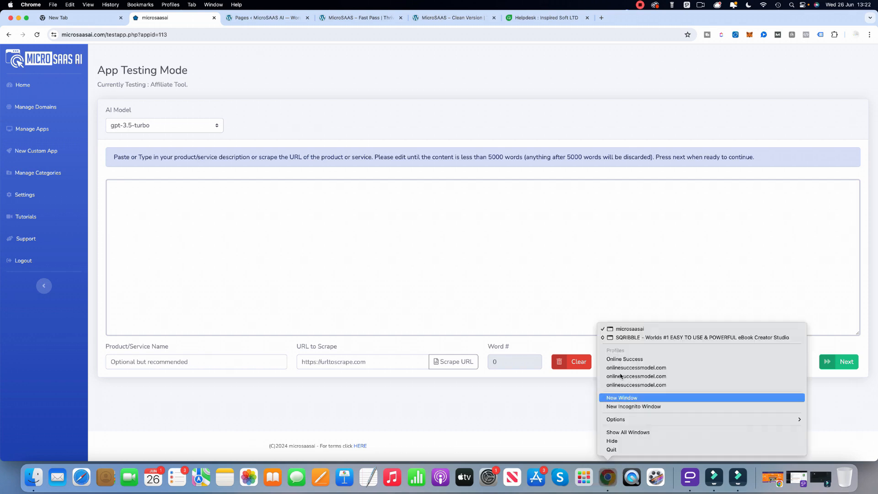
{"action": "left_click", "coordinate": [633, 337]}
{"action": "right_click", "coordinate": [215, 38]}
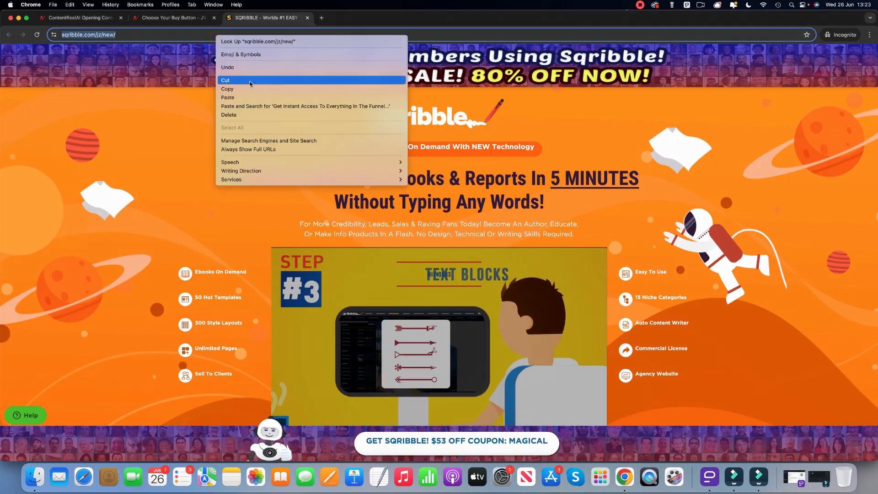
{"action": "left_click", "coordinate": [238, 87]}
{"action": "right_click", "coordinate": [625, 476]}
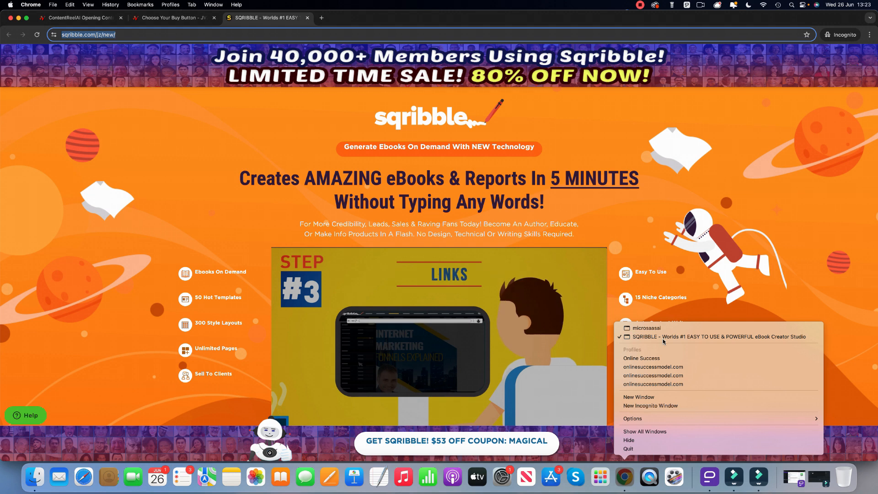
{"action": "left_click", "coordinate": [646, 328]}
{"action": "right_click", "coordinate": [335, 362]}
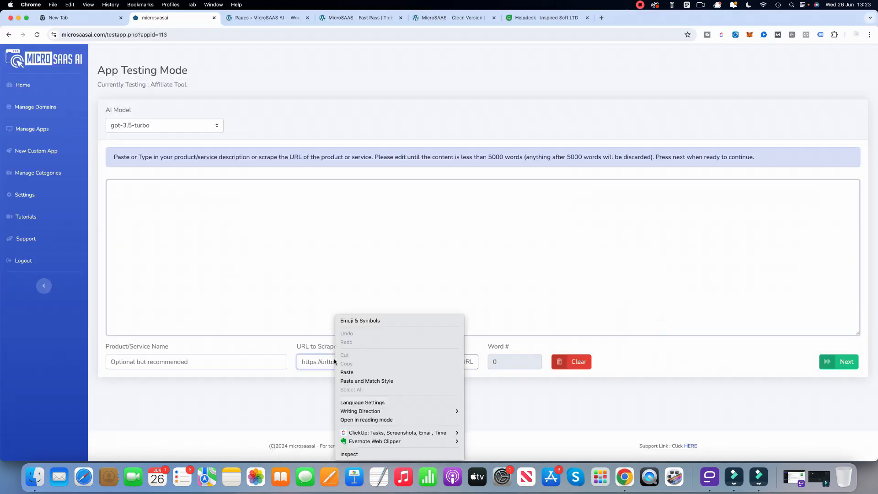
{"action": "left_click", "coordinate": [358, 373]}
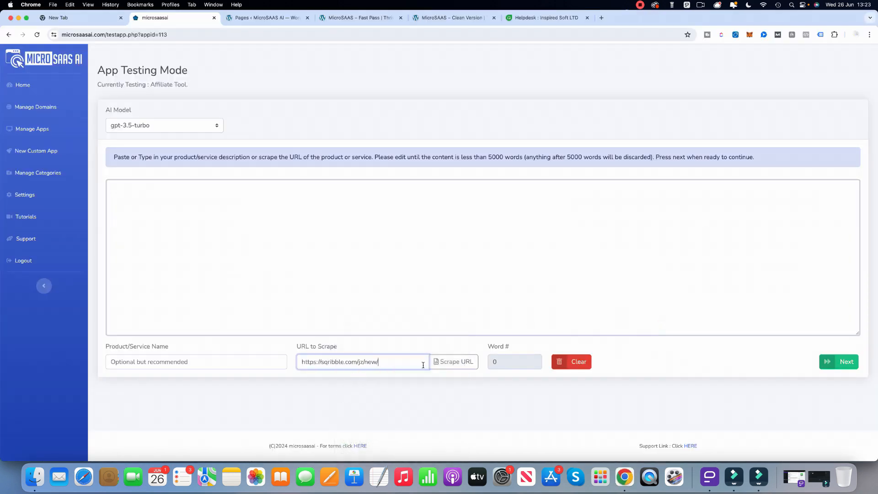
Scrape the Sqribble page's content and continue to the app's generation form.
{"action": "left_click", "coordinate": [453, 362]}
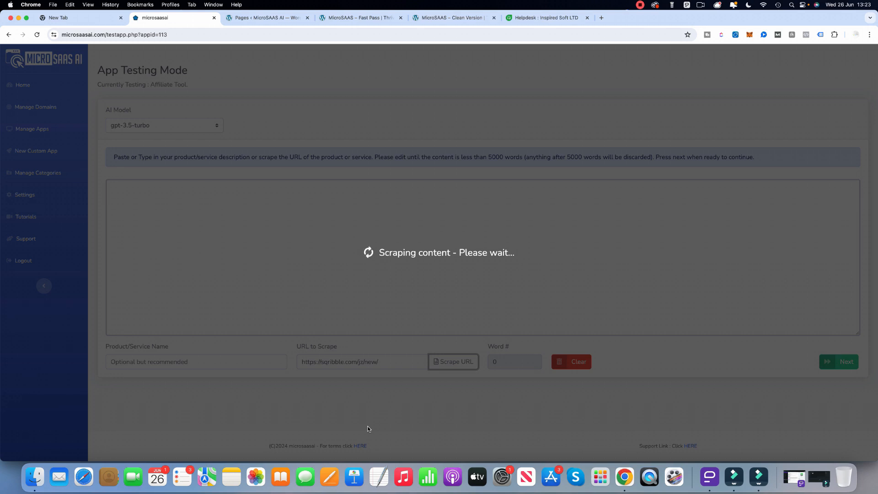
{"action": "scroll", "coordinate": [266, 295], "scroll_direction": "down", "scroll_amount": 15}
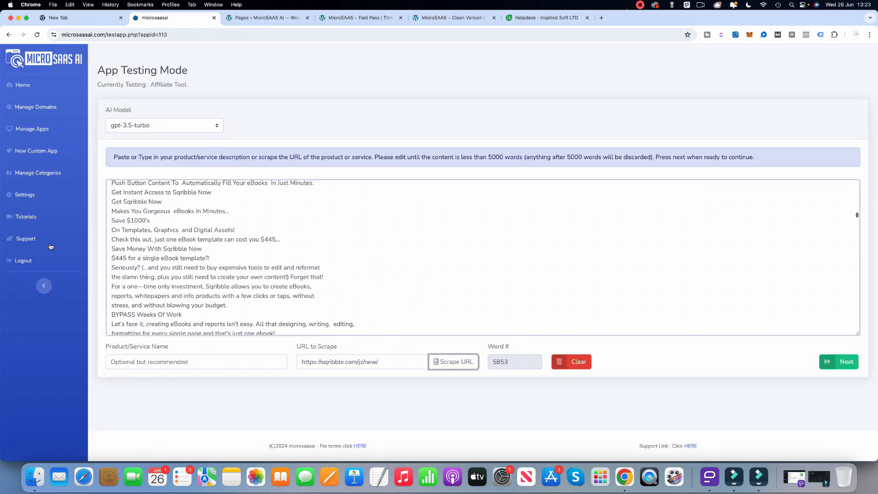
{"action": "left_click", "coordinate": [845, 364]}
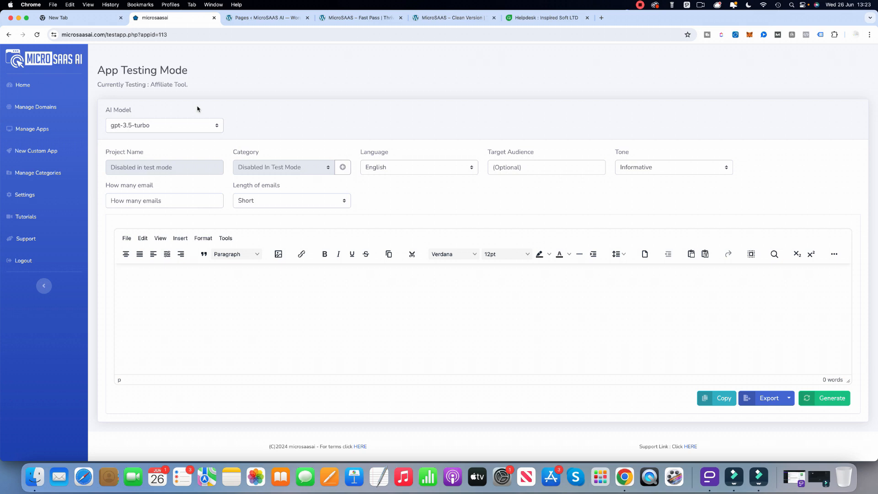
Keep the gpt-3.5-turbo model and English, set the target audience to Marketers and choose the Enthusiastic tone.
{"action": "left_click", "coordinate": [133, 124]}
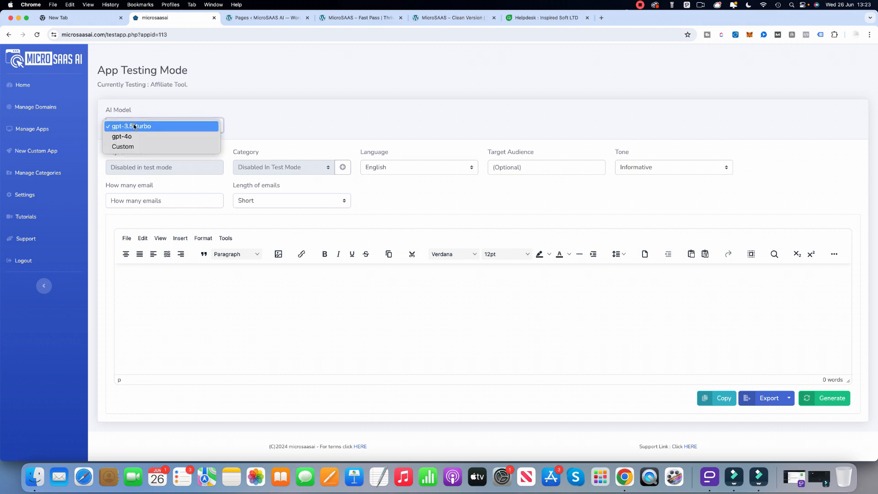
{"action": "left_click", "coordinate": [253, 123]}
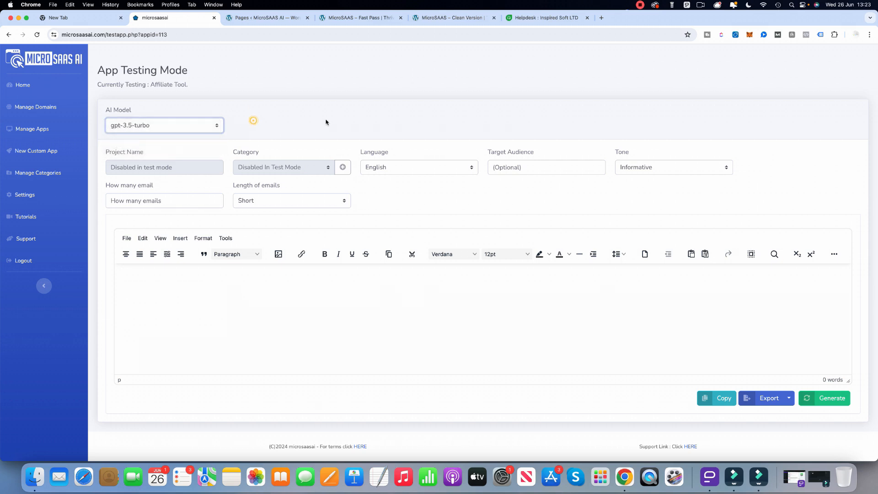
{"action": "left_click", "coordinate": [409, 171]}
{"action": "left_click", "coordinate": [390, 167]}
{"action": "left_click", "coordinate": [529, 170]}
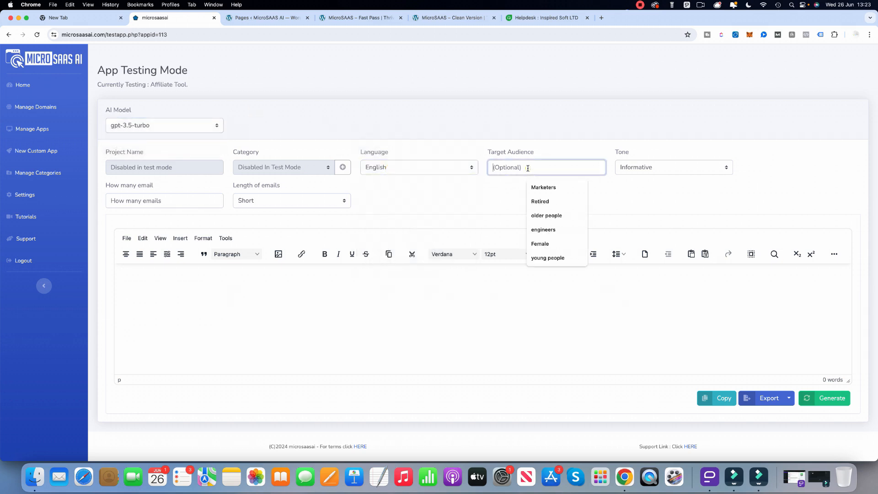
{"action": "left_click", "coordinate": [557, 196]}
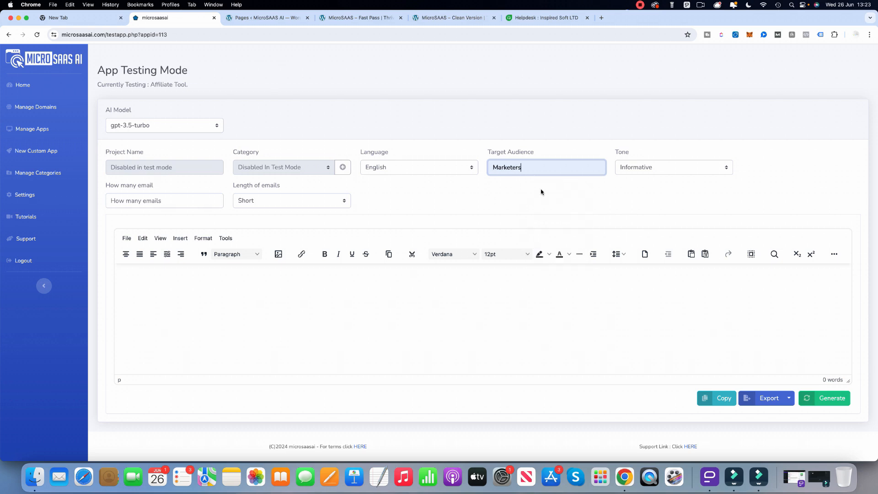
{"action": "left_click", "coordinate": [657, 173]}
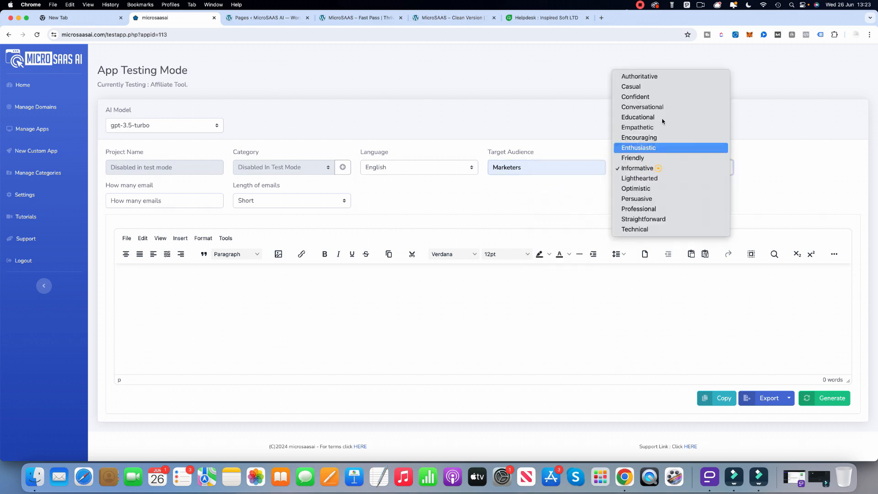
{"action": "left_click", "coordinate": [644, 149]}
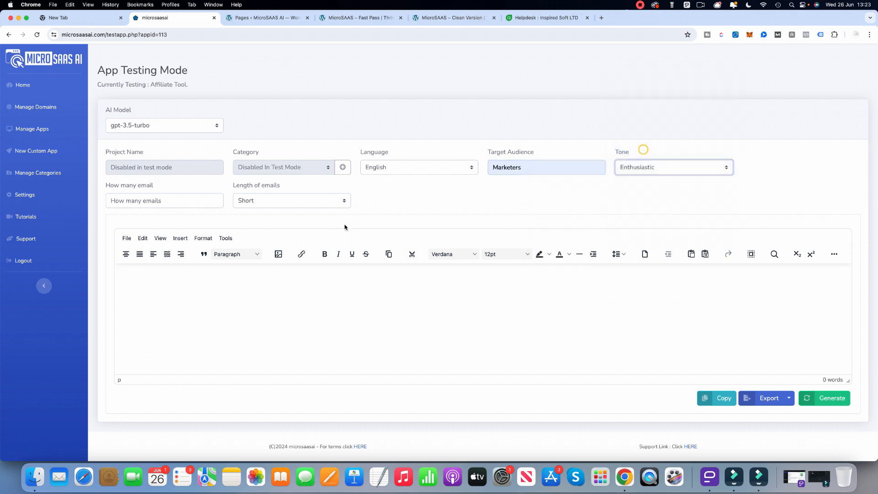
Set the number of emails to 2 and keep the email length at Short.
{"action": "left_click", "coordinate": [148, 201]}
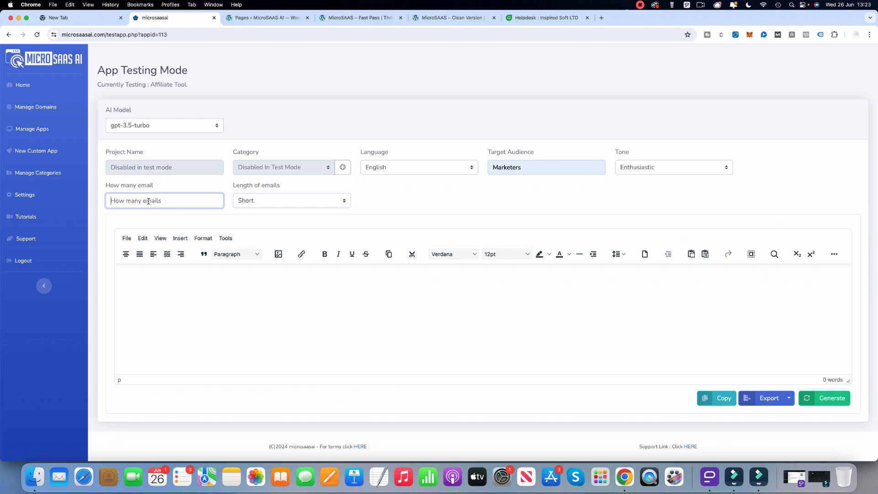
{"action": "type", "text": "2"}
{"action": "left_click", "coordinate": [281, 201]}
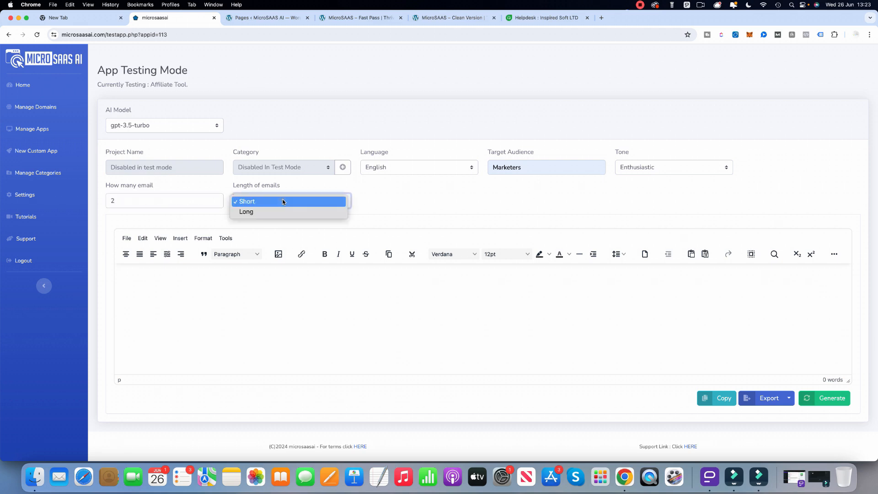
{"action": "left_click", "coordinate": [271, 200]}
{"action": "left_click", "coordinate": [417, 202]}
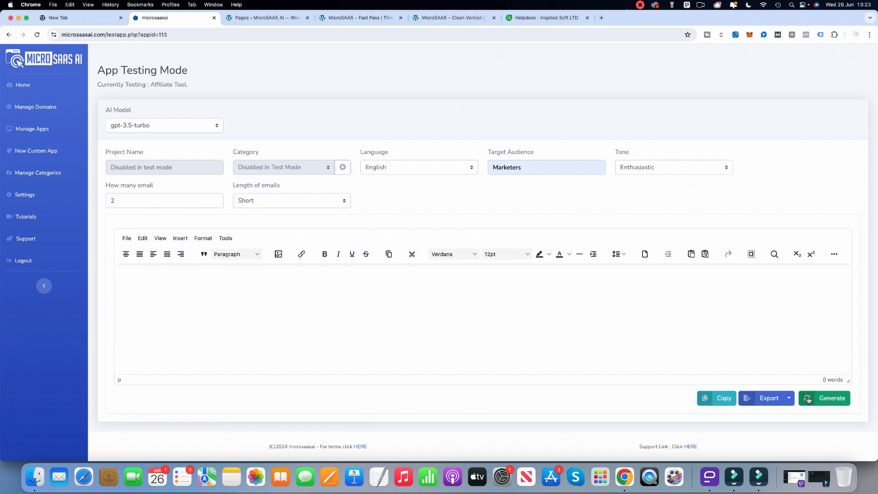
Generate the affiliate emails and read through both of them in the editor.
{"action": "left_click", "coordinate": [830, 398]}
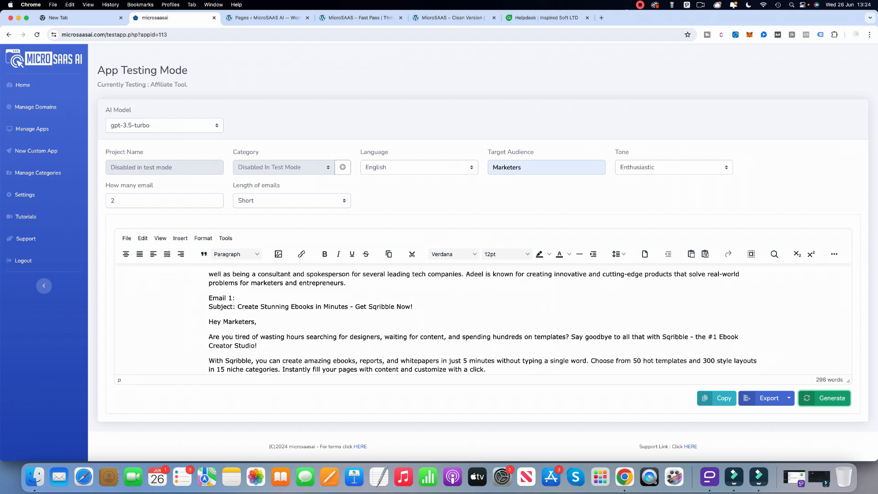
{"action": "scroll", "coordinate": [287, 312], "scroll_direction": "down", "scroll_amount": 2}
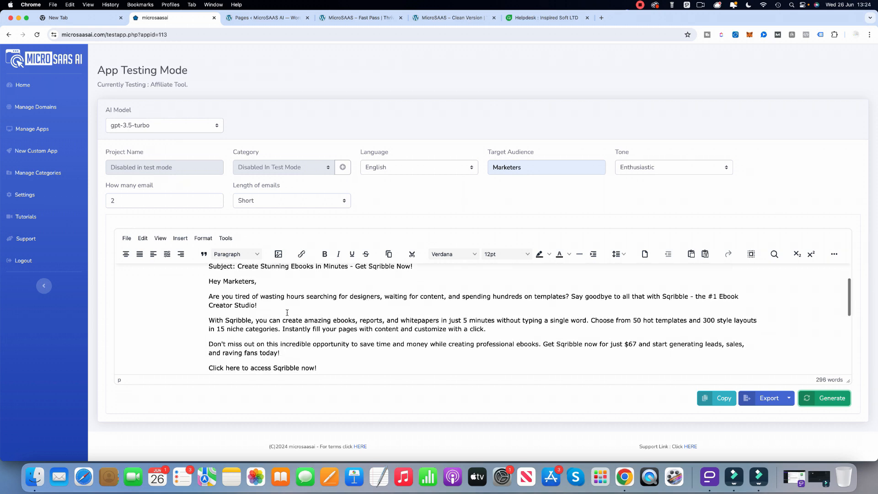
{"action": "scroll", "coordinate": [292, 311], "scroll_direction": "down", "scroll_amount": 3}
{"action": "scroll", "coordinate": [302, 309], "scroll_direction": "up", "scroll_amount": 1}
{"action": "left_click_drag", "start_coordinate": [319, 338], "coordinate": [209, 274]}
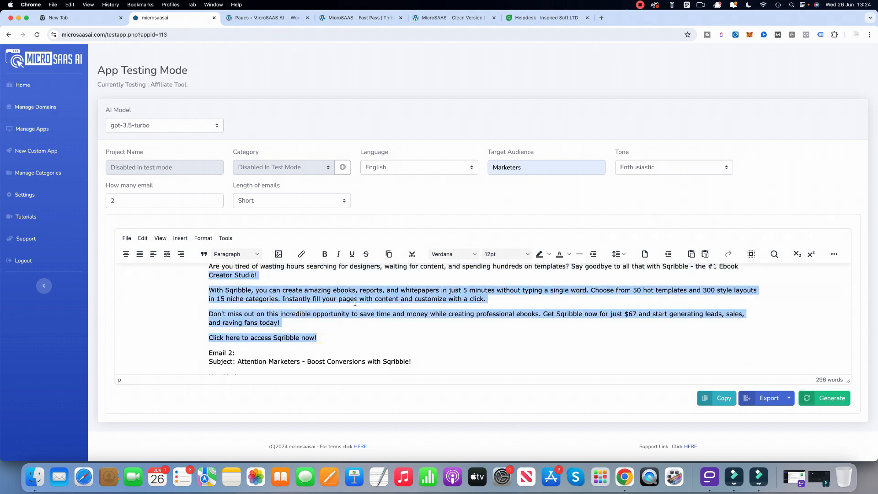
{"action": "scroll", "coordinate": [354, 303], "scroll_direction": "down", "scroll_amount": 6}
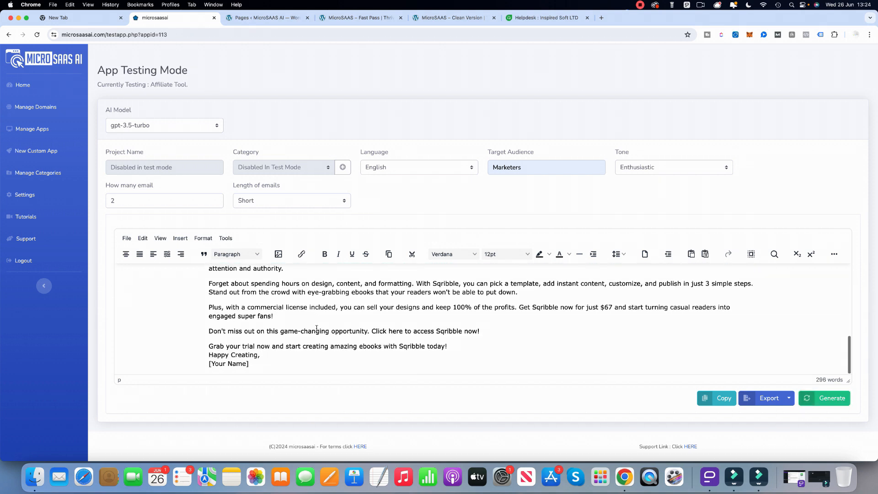
Set the number of emails to 3 and change the tone to Encouraging.
{"action": "double_click", "coordinate": [141, 199]}
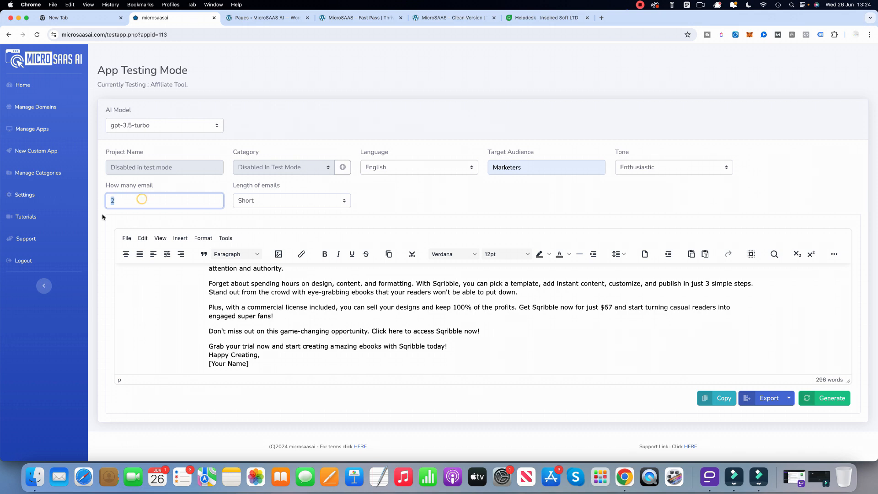
{"action": "type", "text": "3"}
{"action": "left_click", "coordinate": [444, 201]}
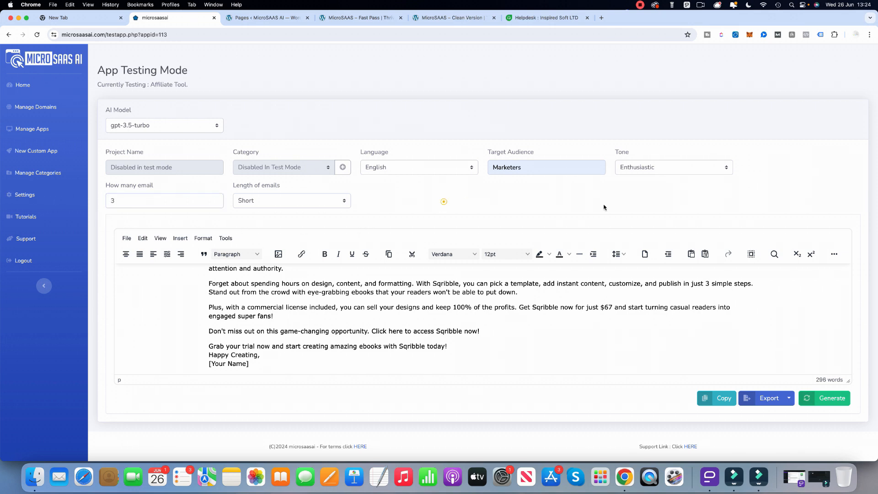
{"action": "left_click", "coordinate": [707, 170]}
{"action": "left_click", "coordinate": [687, 158]}
Regenerate the affiliate emails, read through them and view the available export formats.
{"action": "left_click", "coordinate": [830, 398]}
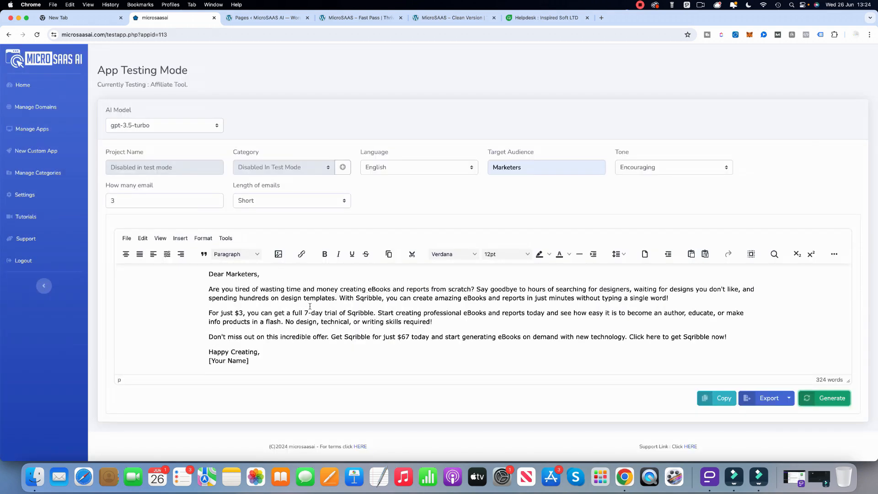
{"action": "scroll", "coordinate": [317, 315], "scroll_direction": "down", "scroll_amount": 10}
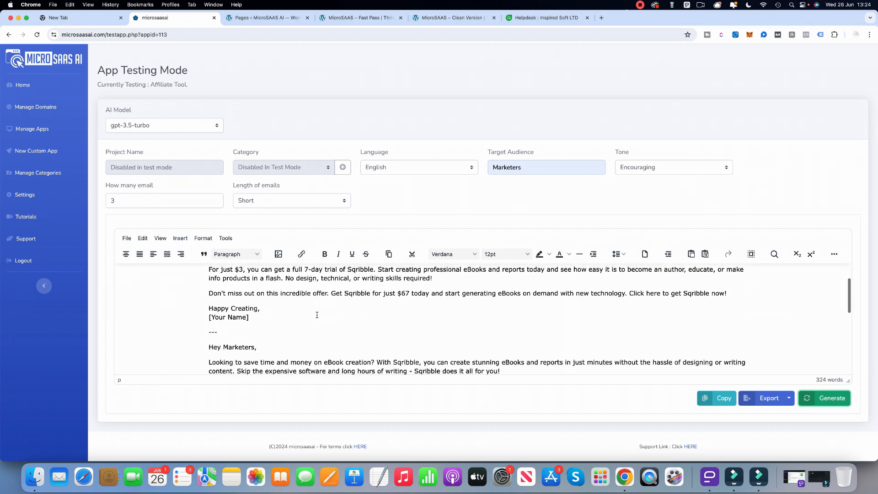
{"action": "scroll", "coordinate": [318, 314], "scroll_direction": "down", "scroll_amount": 2}
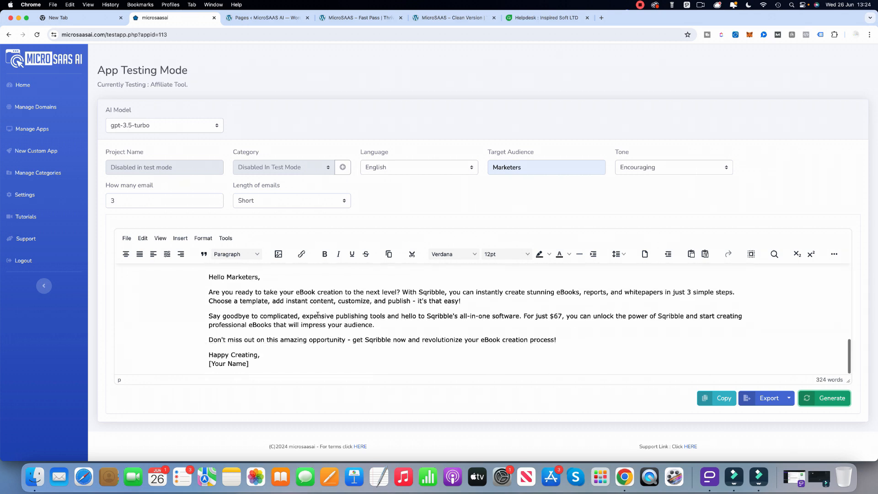
{"action": "left_click", "coordinate": [789, 397]}
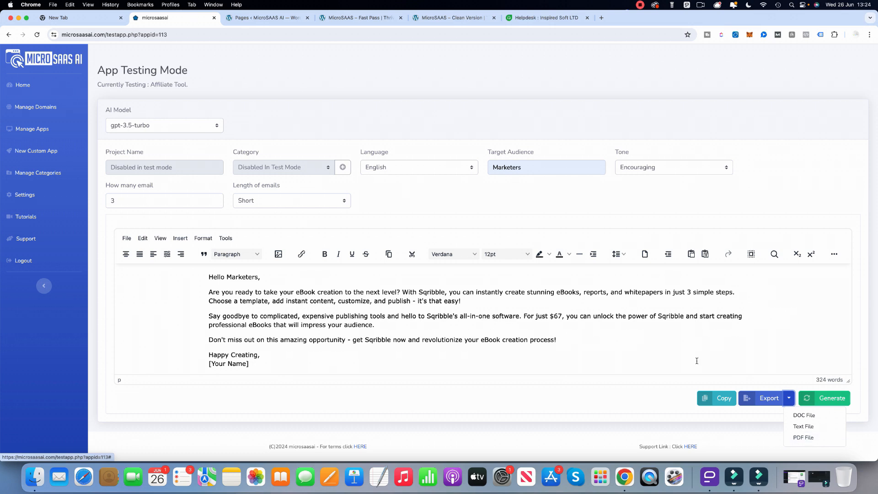
{"action": "left_click", "coordinate": [625, 395]}
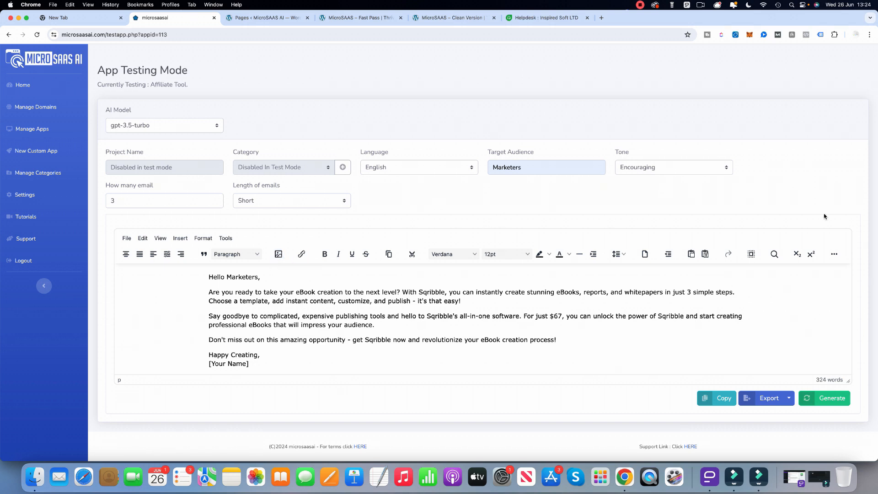
Make the words "For just $3" bold in the first generated email.
{"action": "scroll", "coordinate": [394, 316], "scroll_direction": "down", "scroll_amount": 5}
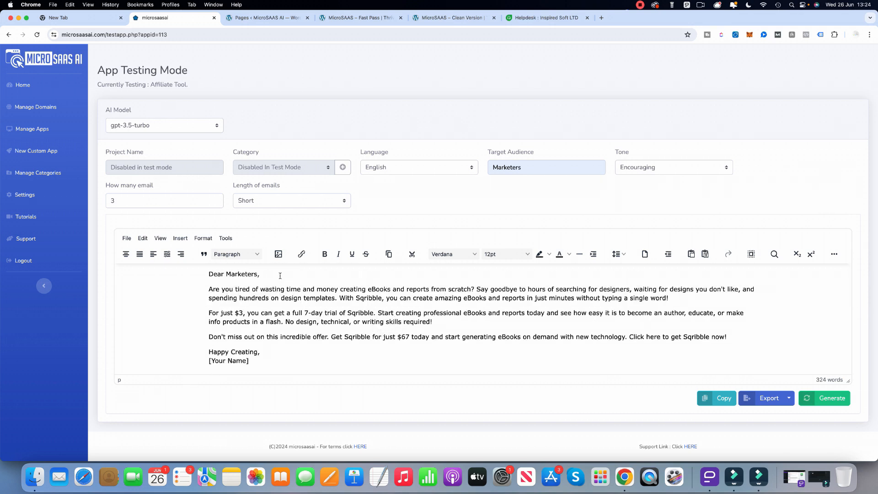
{"action": "triple_click", "coordinate": [280, 275]}
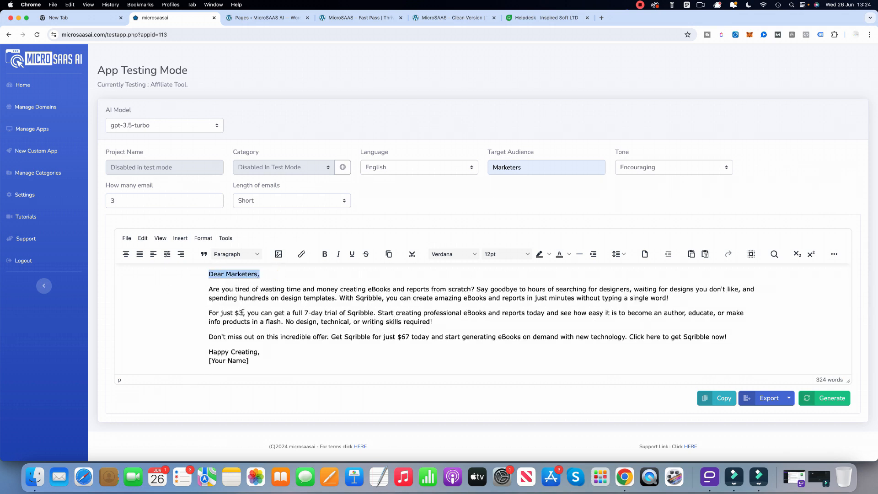
{"action": "left_click_drag", "start_coordinate": [243, 313], "coordinate": [153, 320]}
{"action": "left_click", "coordinate": [325, 254]}
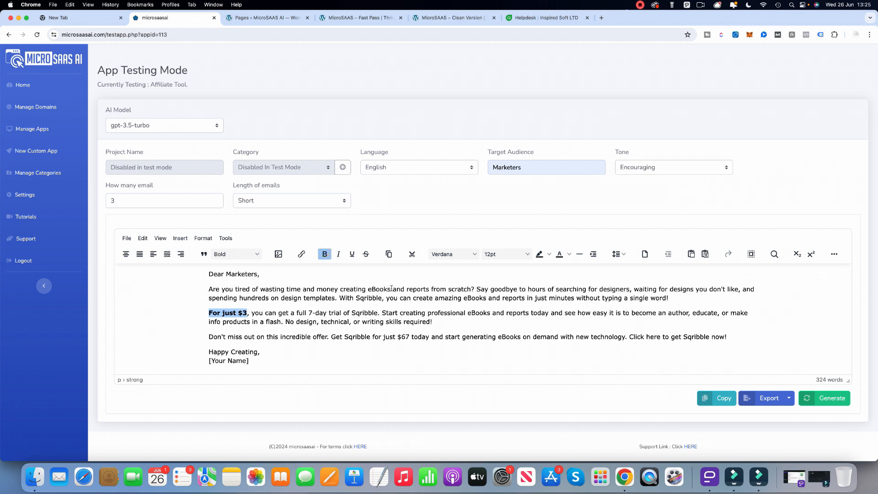
{"action": "left_click_drag", "start_coordinate": [391, 288], "coordinate": [337, 286]}
{"action": "left_click", "coordinate": [302, 254]}
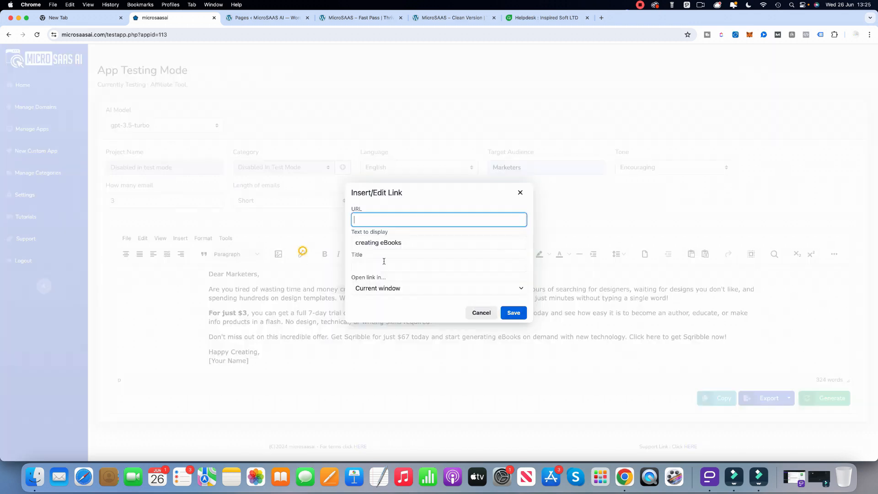
{"action": "left_click", "coordinate": [520, 193]}
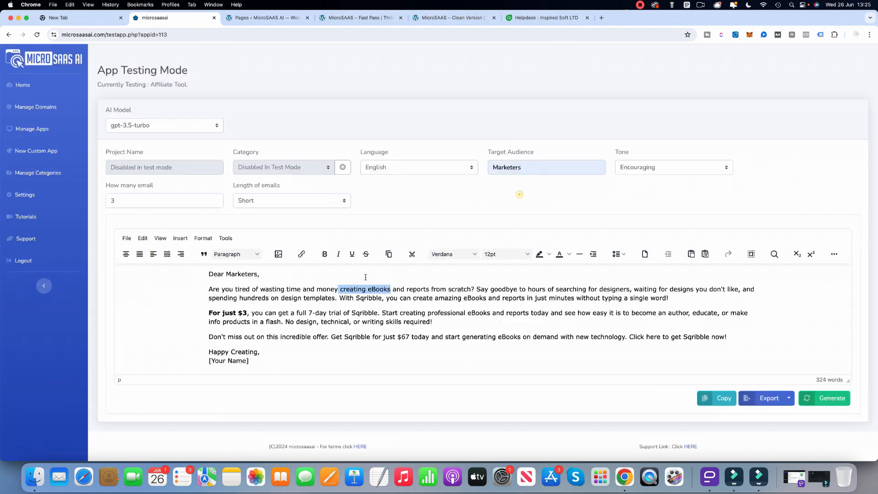